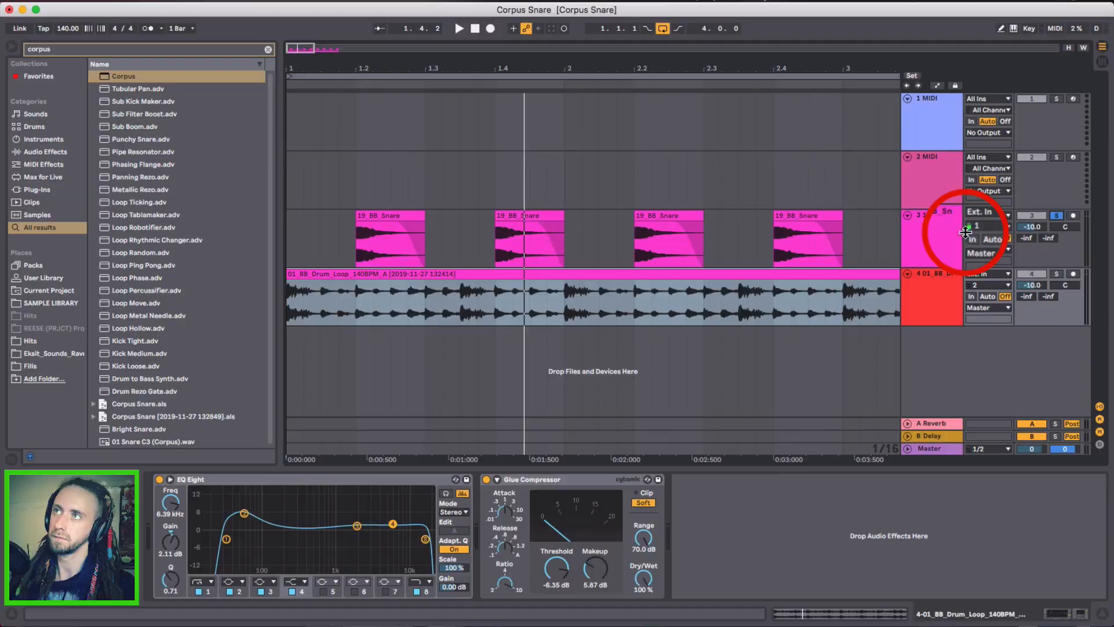
Turn off Corpus, EQ Eight, Glue Compressor and Frequency Shifter on the 19_BB_Snare track.
{"action": "left_click", "coordinate": [931, 241]}
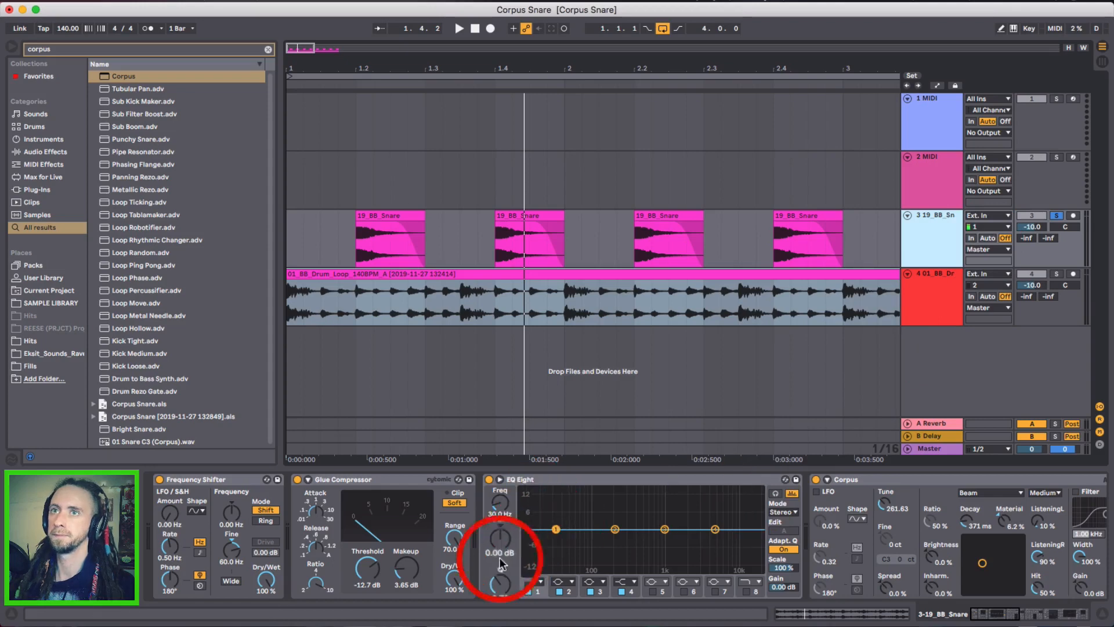
{"action": "left_click", "coordinate": [396, 216]}
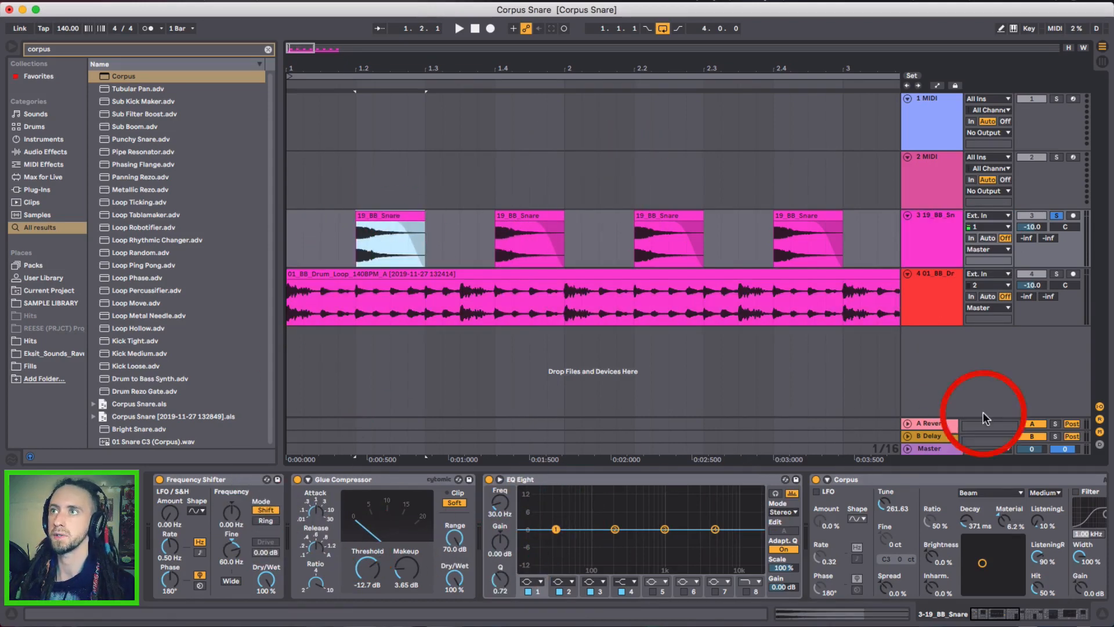
{"action": "left_click", "coordinate": [815, 480]}
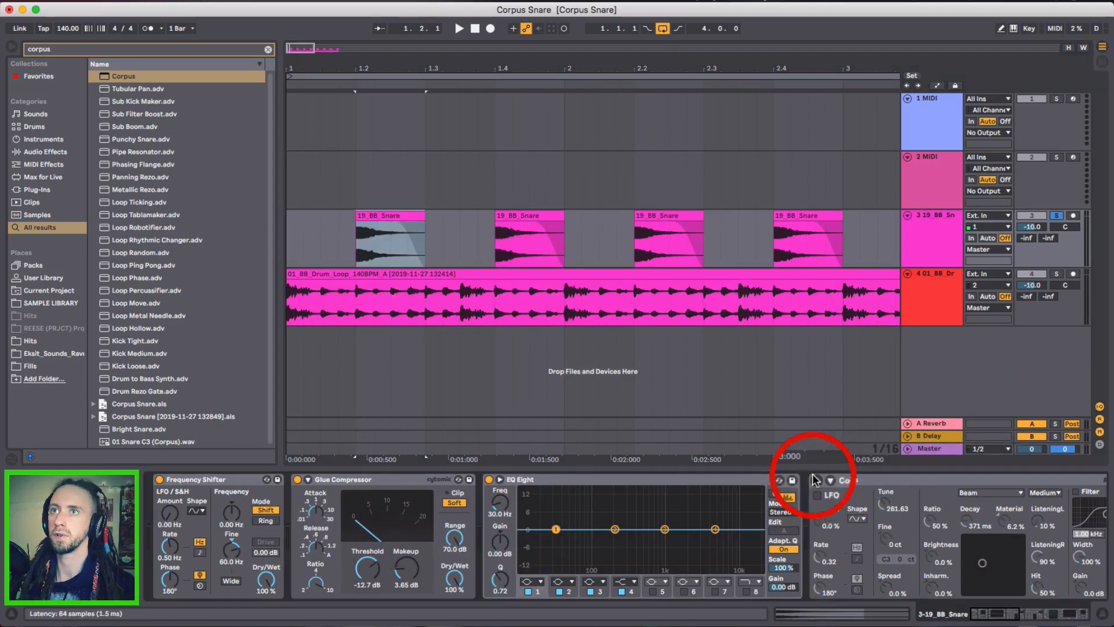
{"action": "left_click", "coordinate": [489, 479]}
{"action": "left_click", "coordinate": [297, 479]}
{"action": "left_click", "coordinate": [158, 480]}
Play back the arrangement from the first 19_BB_Snare clip to hear the snare without effects.
{"action": "left_click", "coordinate": [362, 256]}
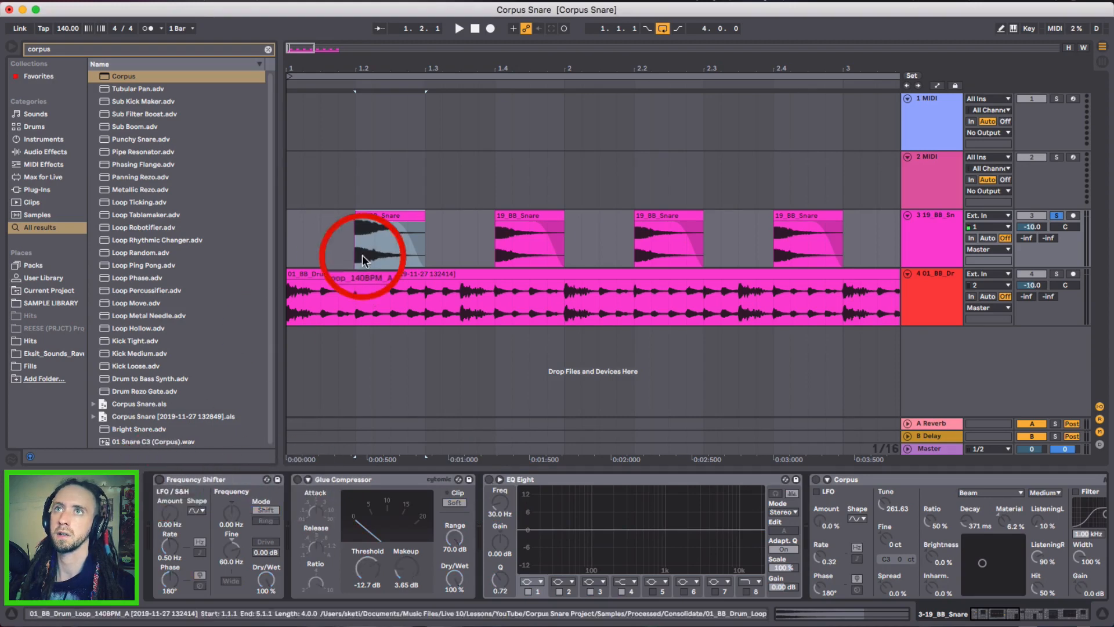
{"action": "left_click", "coordinate": [392, 216]}
{"action": "key", "text": "space"}
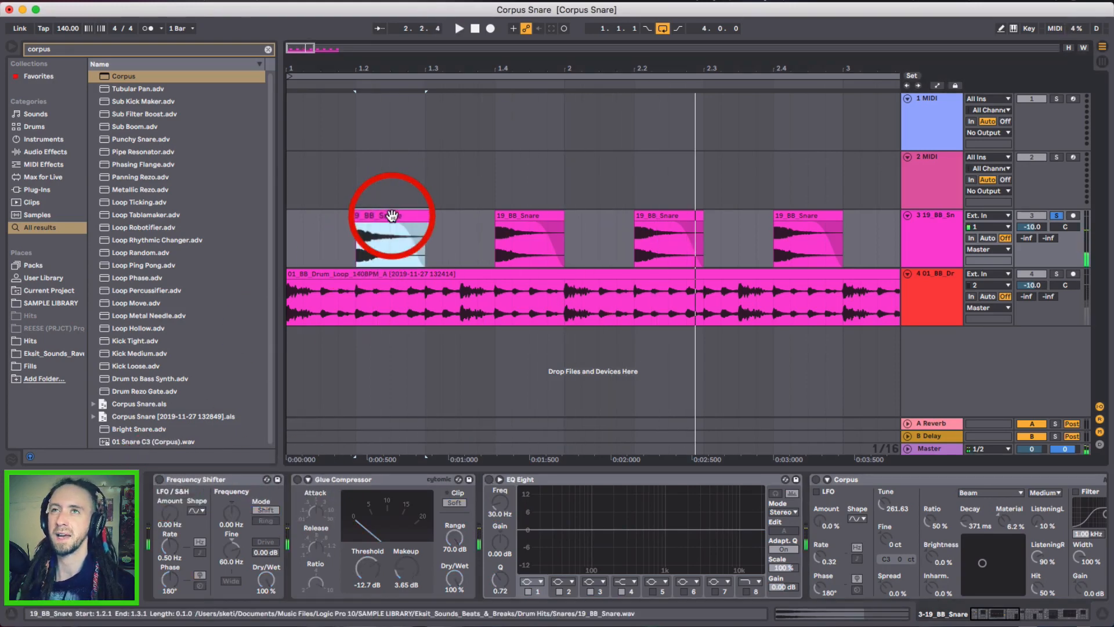
Turn the Frequency Shifter and Glue Compressor back on and play the snare through them.
{"action": "left_click_drag", "start_coordinate": [365, 67], "coordinate": [409, 217]}
{"action": "left_click", "coordinate": [158, 480]}
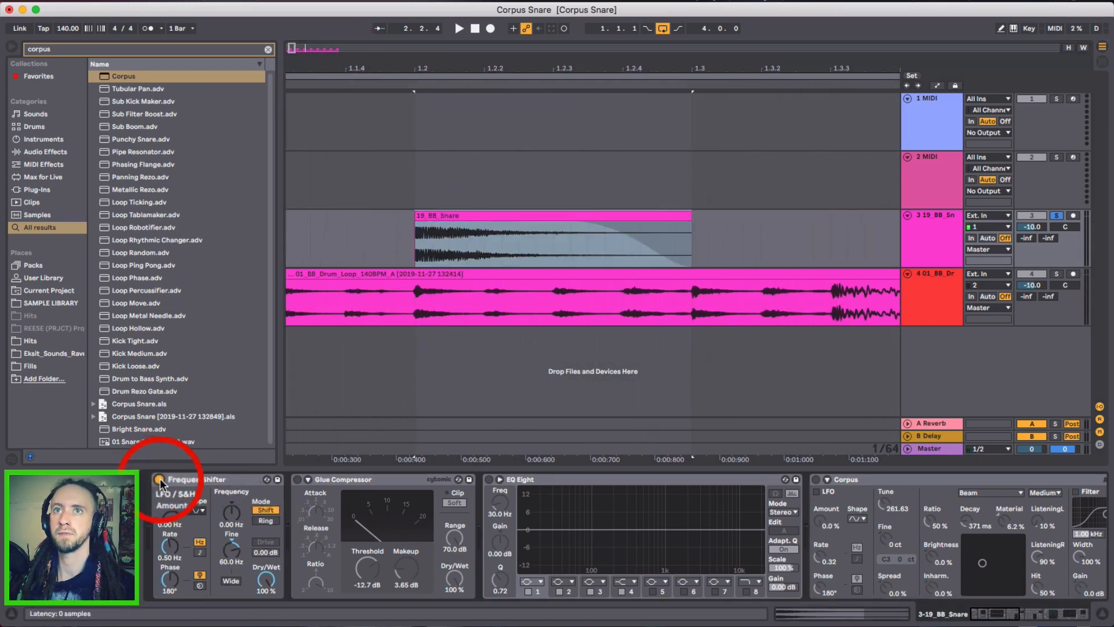
{"action": "left_click", "coordinate": [297, 480]}
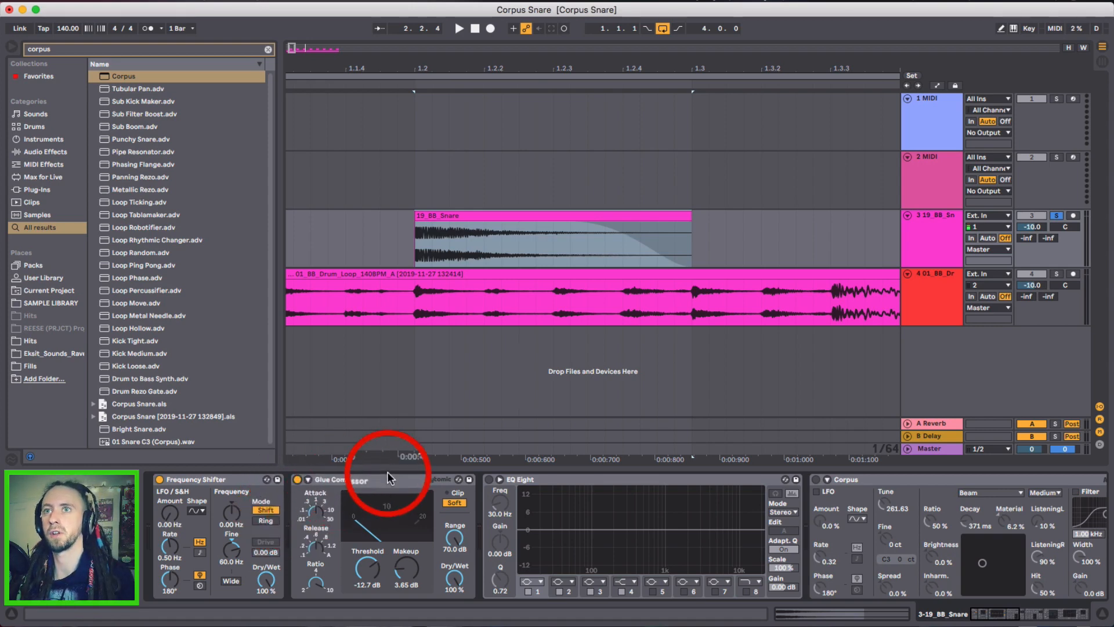
{"action": "left_click", "coordinate": [435, 244]}
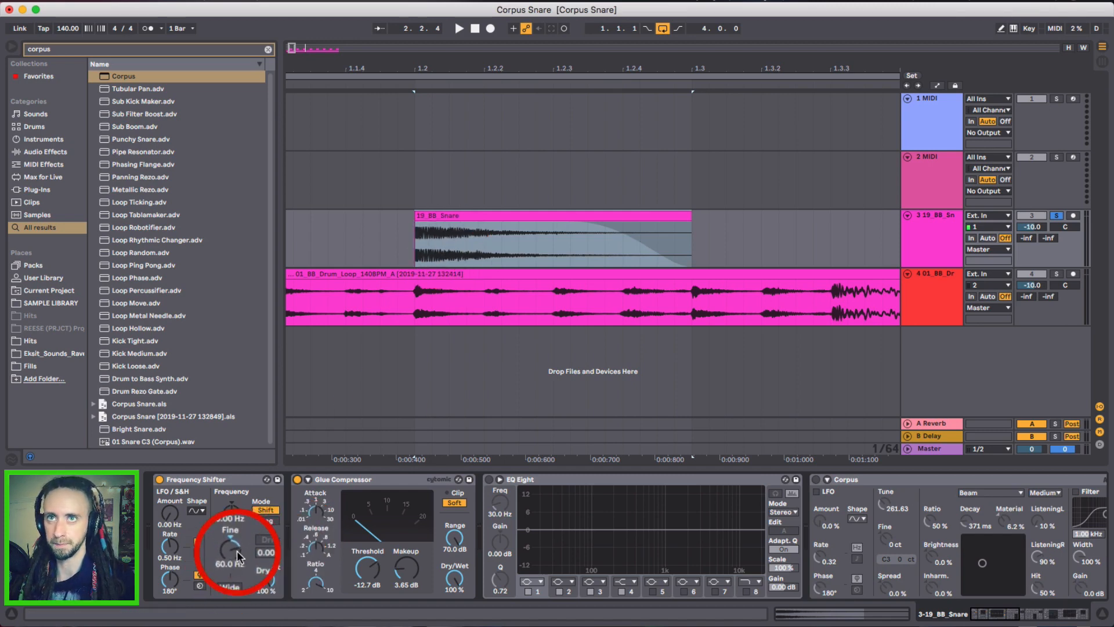
{"action": "key", "text": "space"}
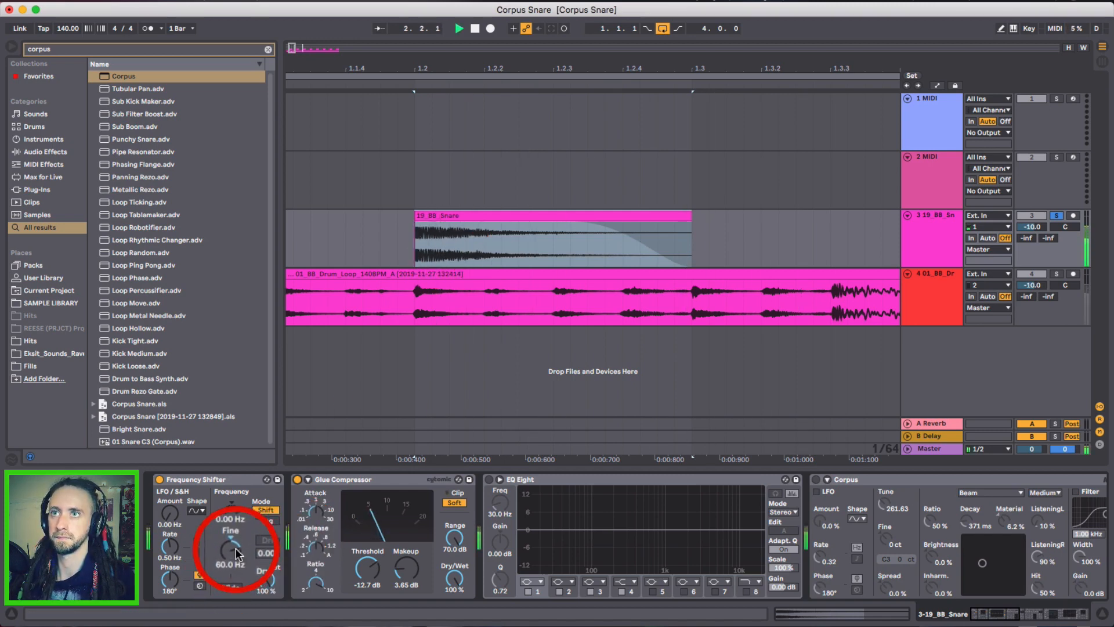
Loop playback around the first snare clip, extend the loop end to 1.3.3 and listen to it.
{"action": "left_click", "coordinate": [455, 221]}
{"action": "key", "text": "space"}
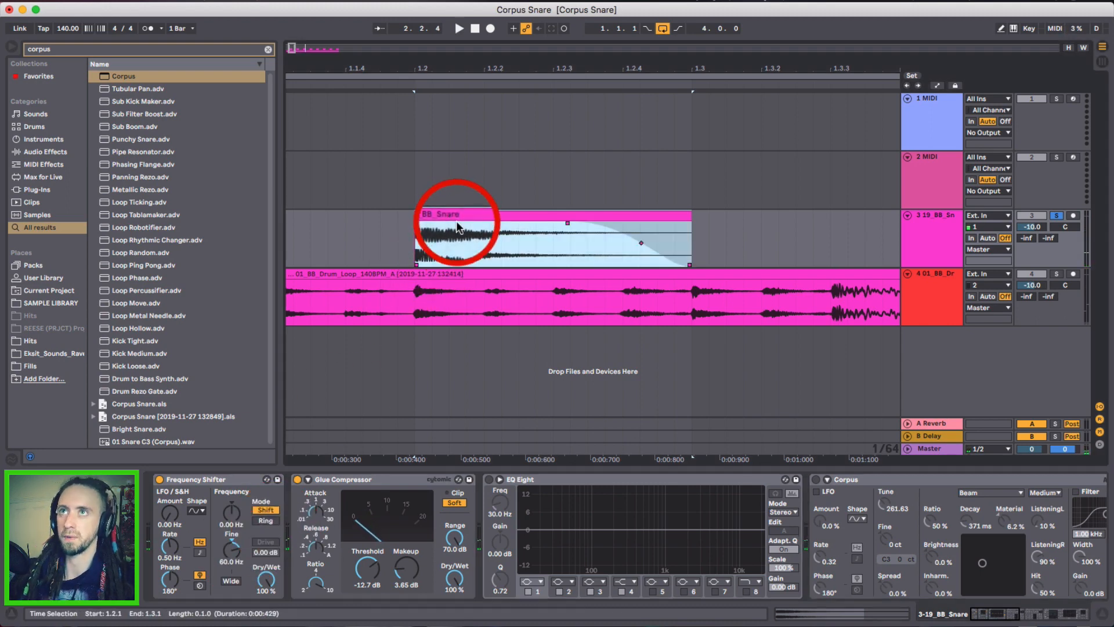
{"action": "key", "text": "super+l"}
{"action": "key", "text": "space"}
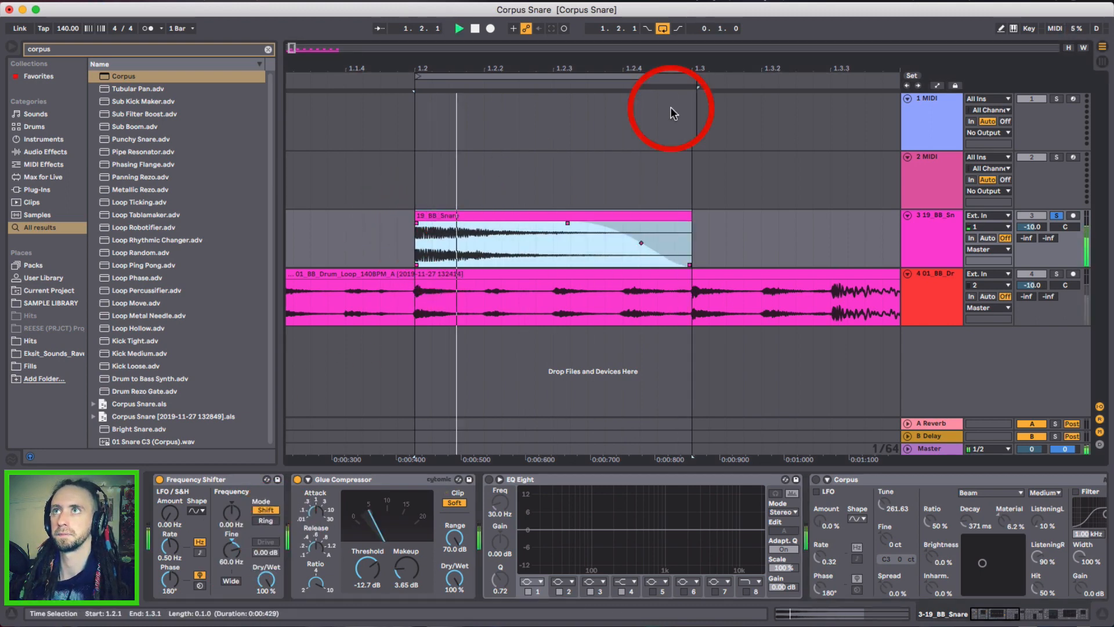
{"action": "left_click_drag", "start_coordinate": [688, 75], "coordinate": [828, 92]}
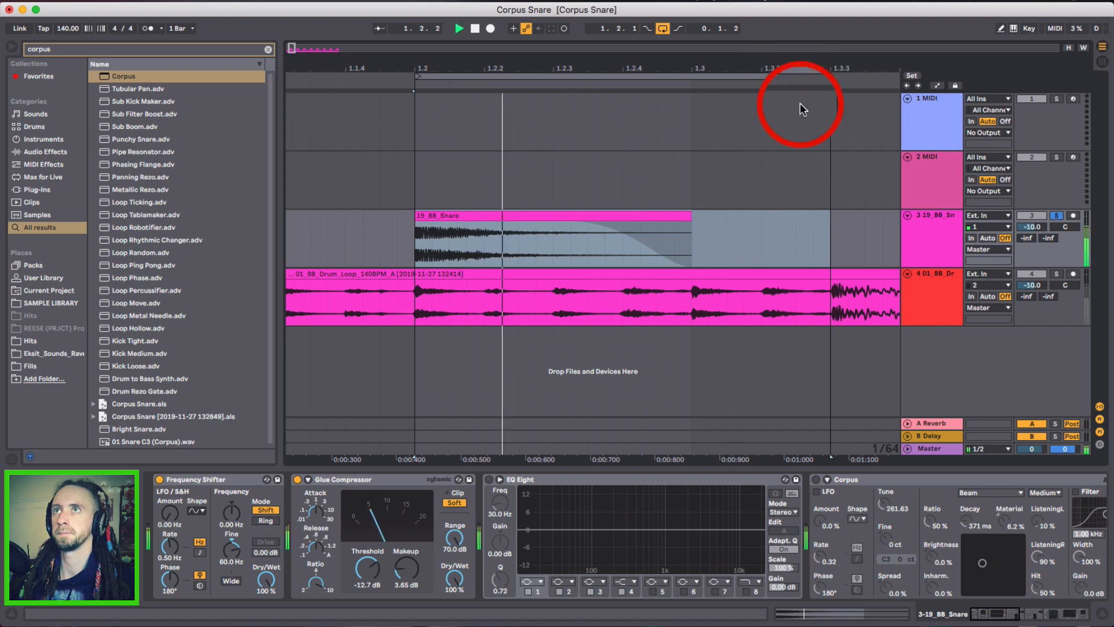
{"action": "left_click_drag", "start_coordinate": [642, 69], "coordinate": [640, 68]}
{"action": "key", "text": "space"}
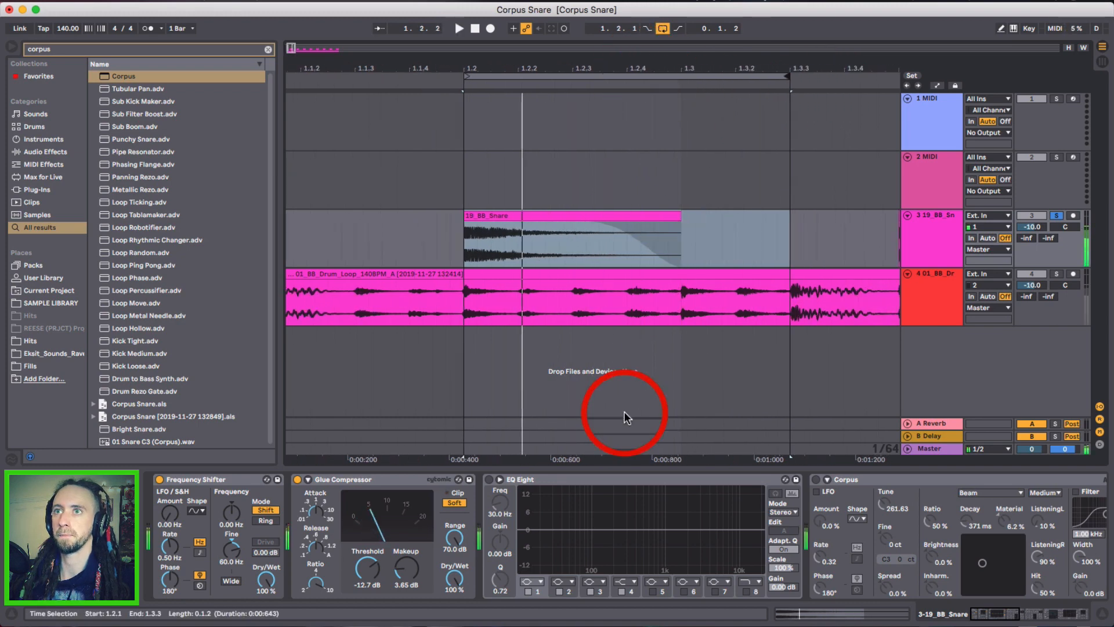
Turn on EQ Eight, expand its display and play the loop to examine the snare's frequency peaks.
{"action": "left_click", "coordinate": [489, 479]}
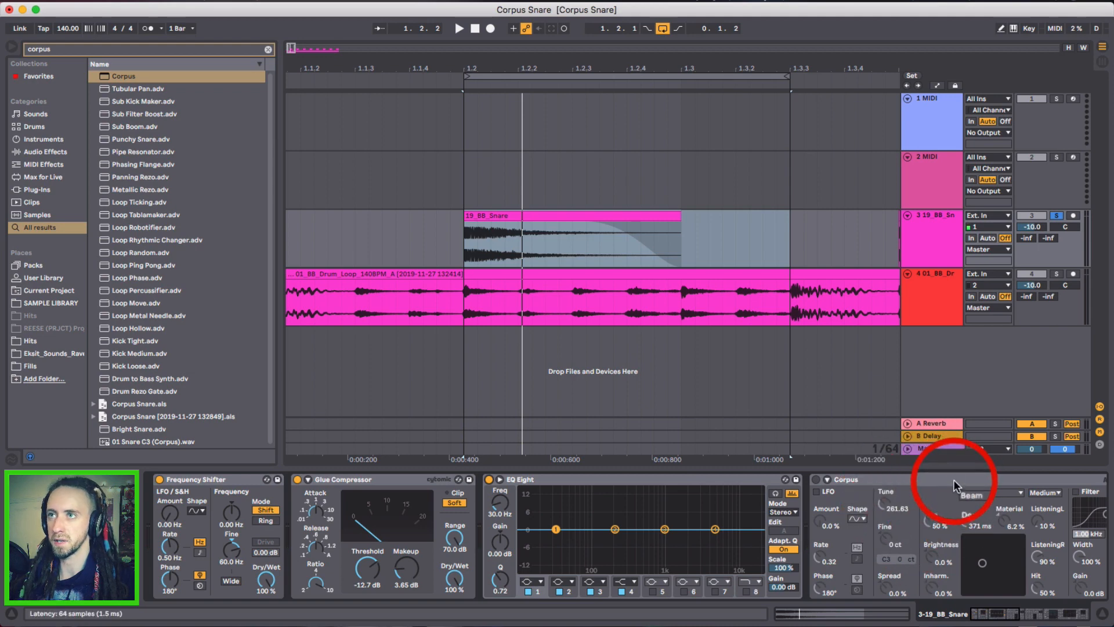
{"action": "double_click", "coordinate": [640, 501]}
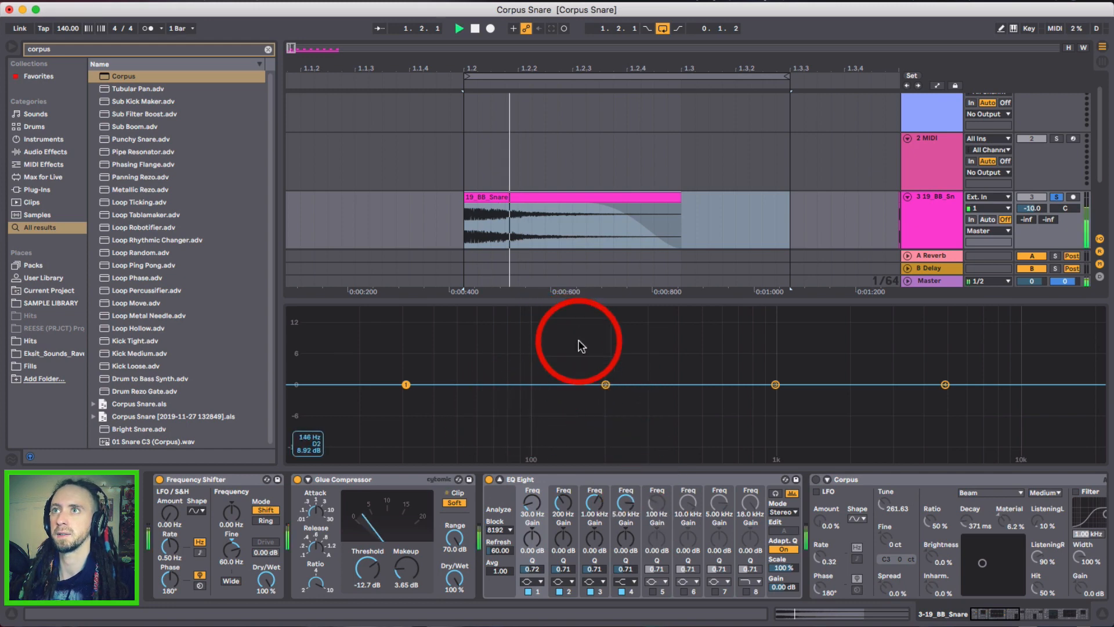
{"action": "key", "text": "space"}
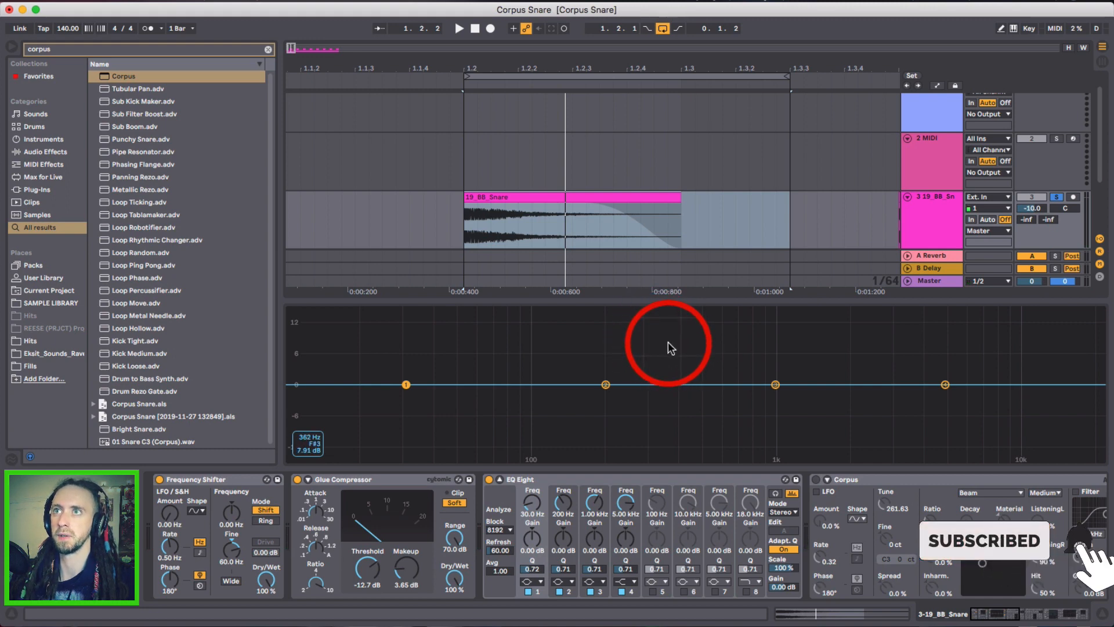
{"action": "key", "text": "space"}
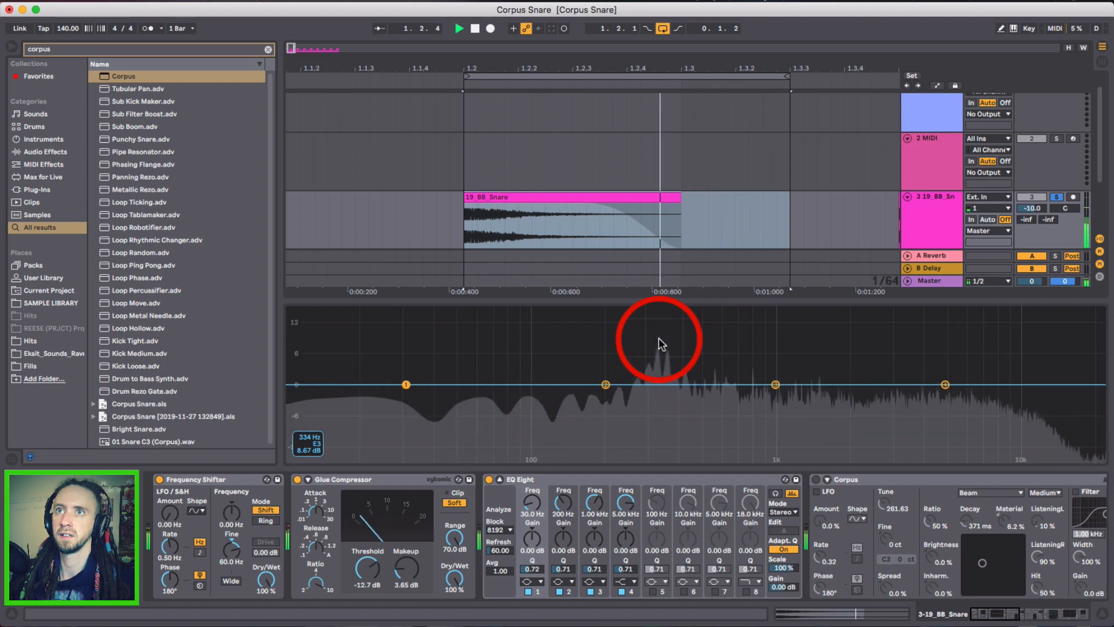
{"action": "key", "text": "space"}
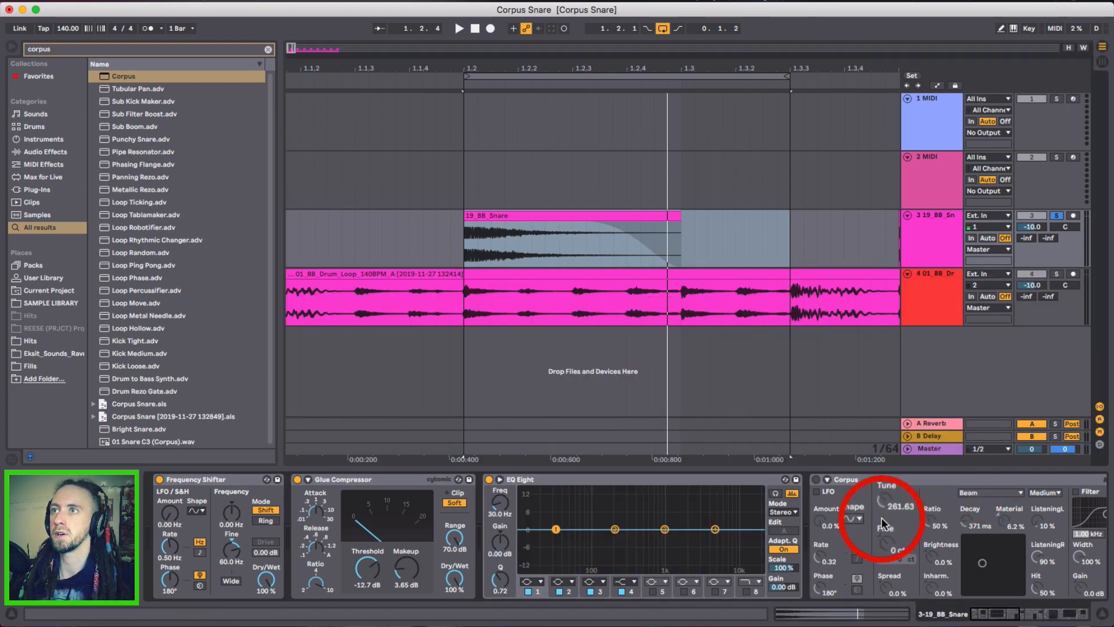
Turn on the first Corpus device after EQ Eight in the snare track's effect chain.
{"action": "scroll", "coordinate": [883, 509], "scroll_direction": "right", "scroll_amount": 2}
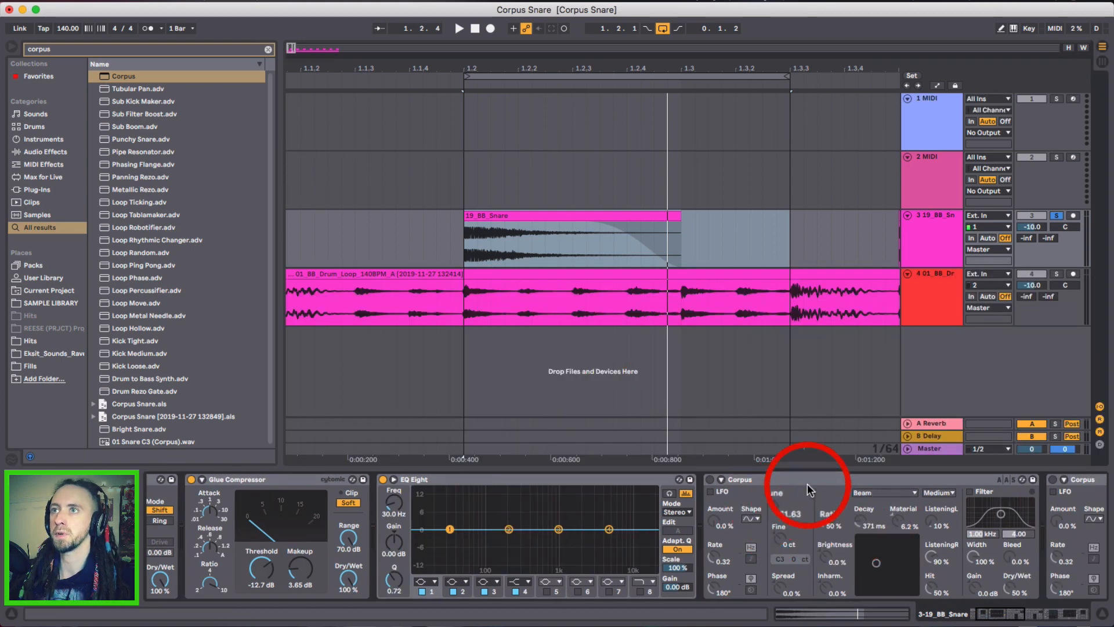
{"action": "left_click", "coordinate": [761, 477]}
{"action": "scroll", "coordinate": [676, 549], "scroll_direction": "right", "scroll_amount": 4}
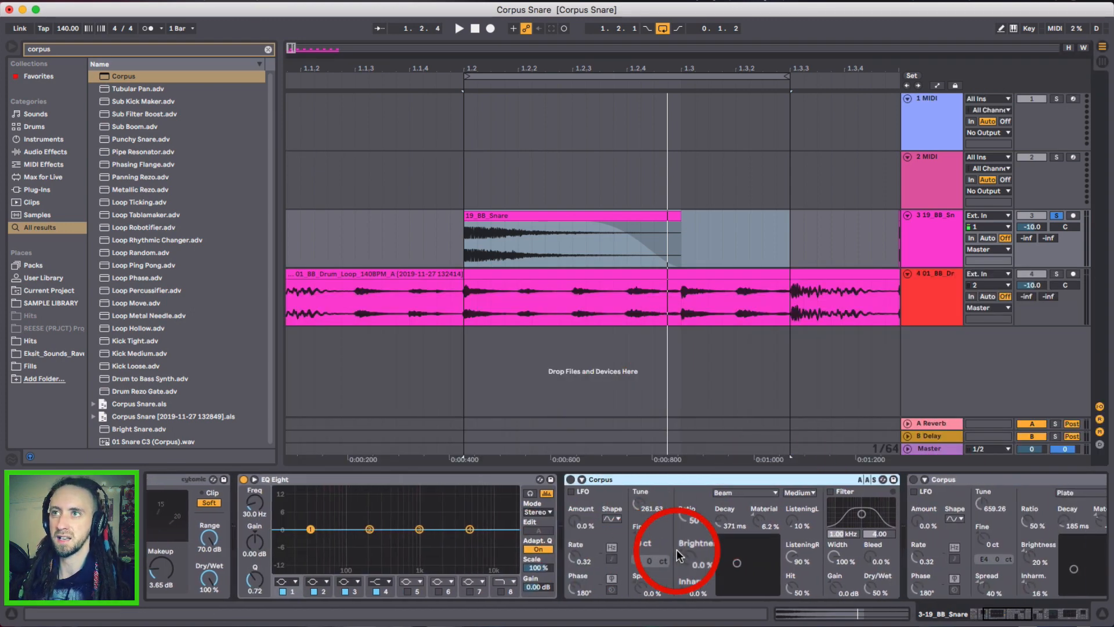
{"action": "left_click", "coordinate": [570, 480]}
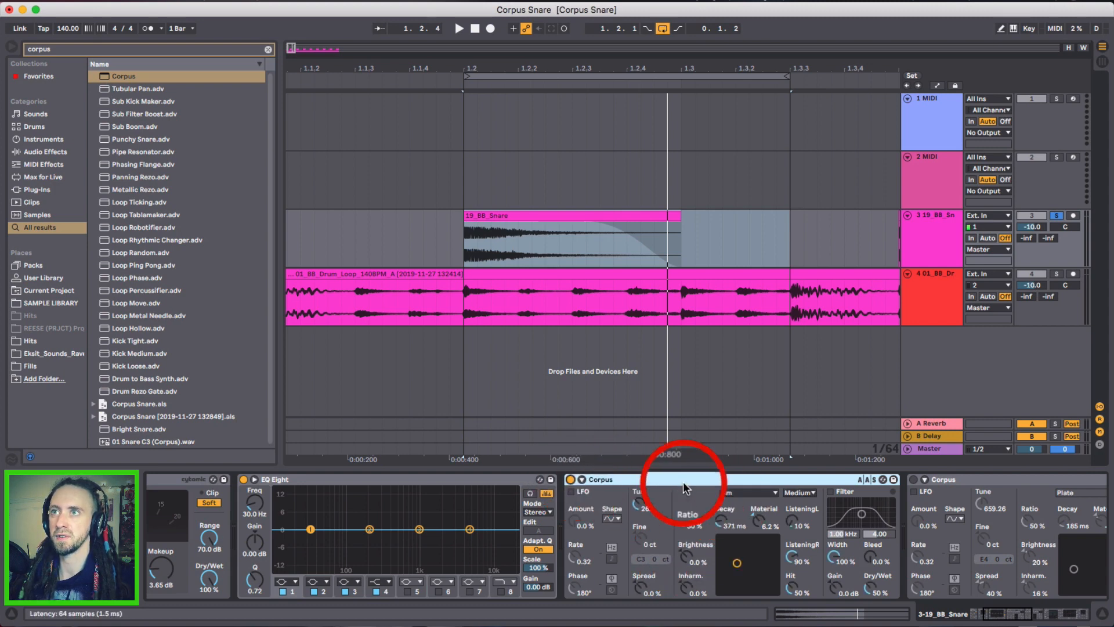
Look through the first Corpus's resonator types and play the looped snare with Beam.
{"action": "left_click", "coordinate": [753, 492]}
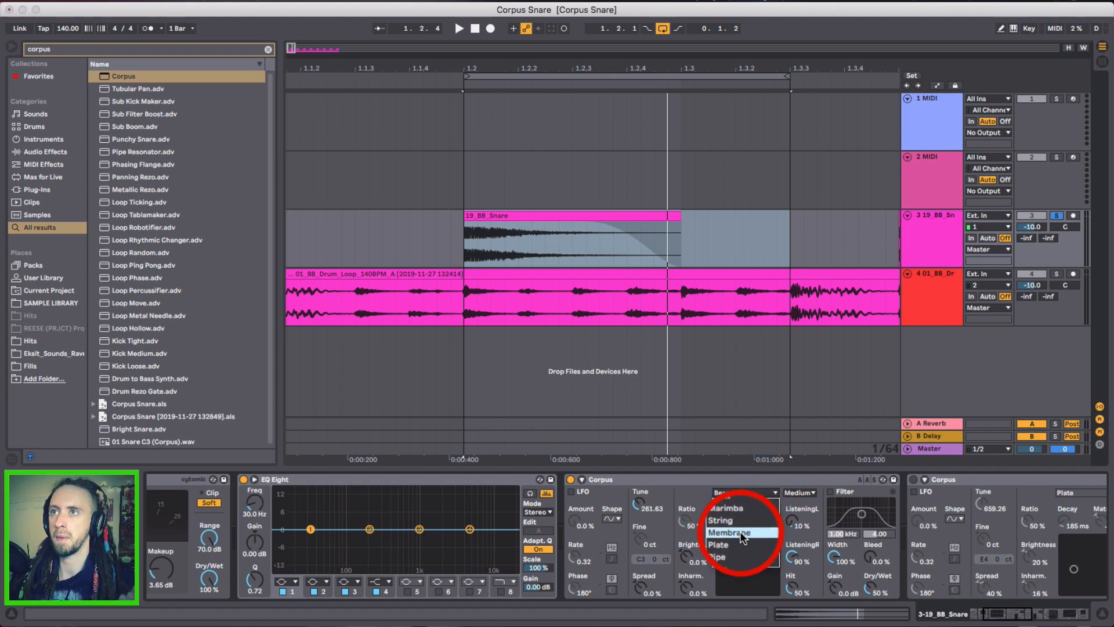
{"action": "left_click", "coordinate": [708, 477]}
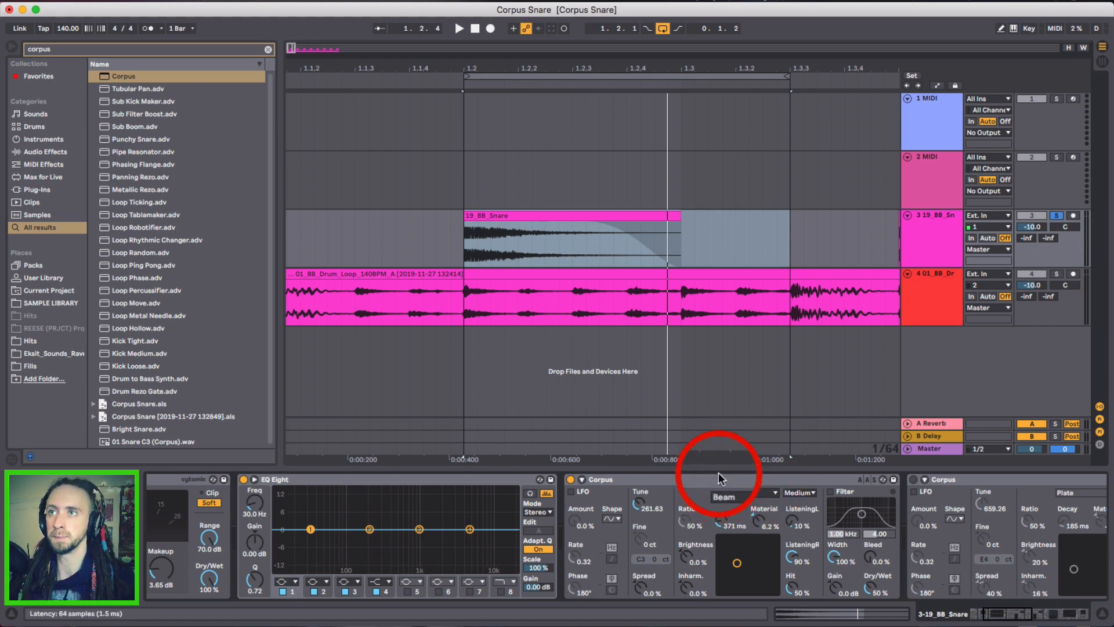
{"action": "key", "text": "space"}
{"action": "key", "text": "space"}
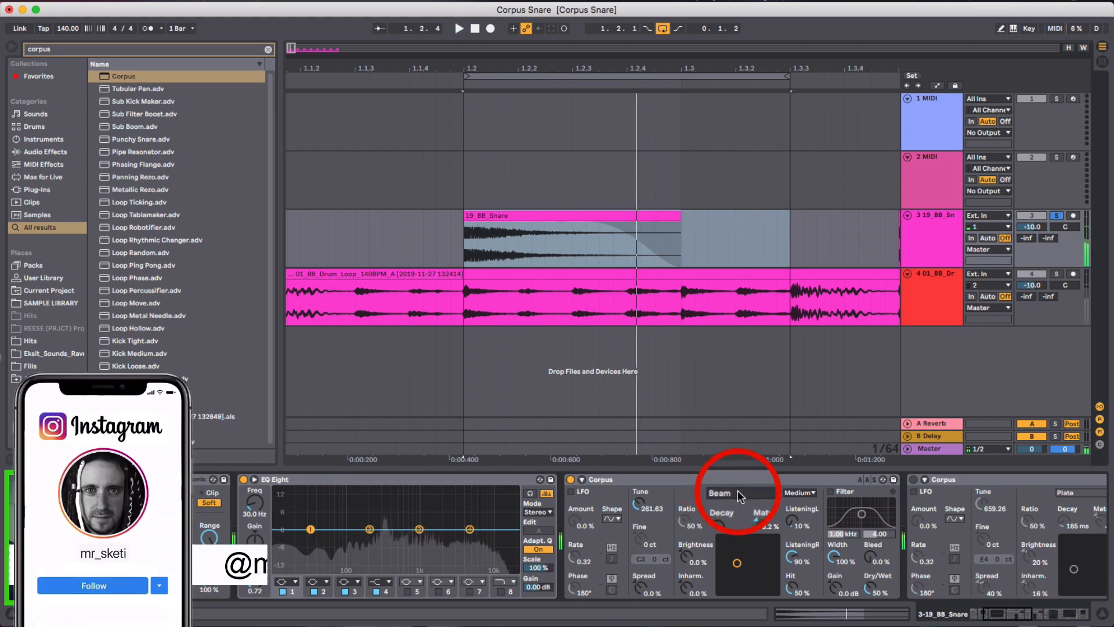
Audition the Marimba and String resonator types of the first Corpus on the looped snare.
{"action": "left_click", "coordinate": [738, 491]}
{"action": "left_click", "coordinate": [738, 506]}
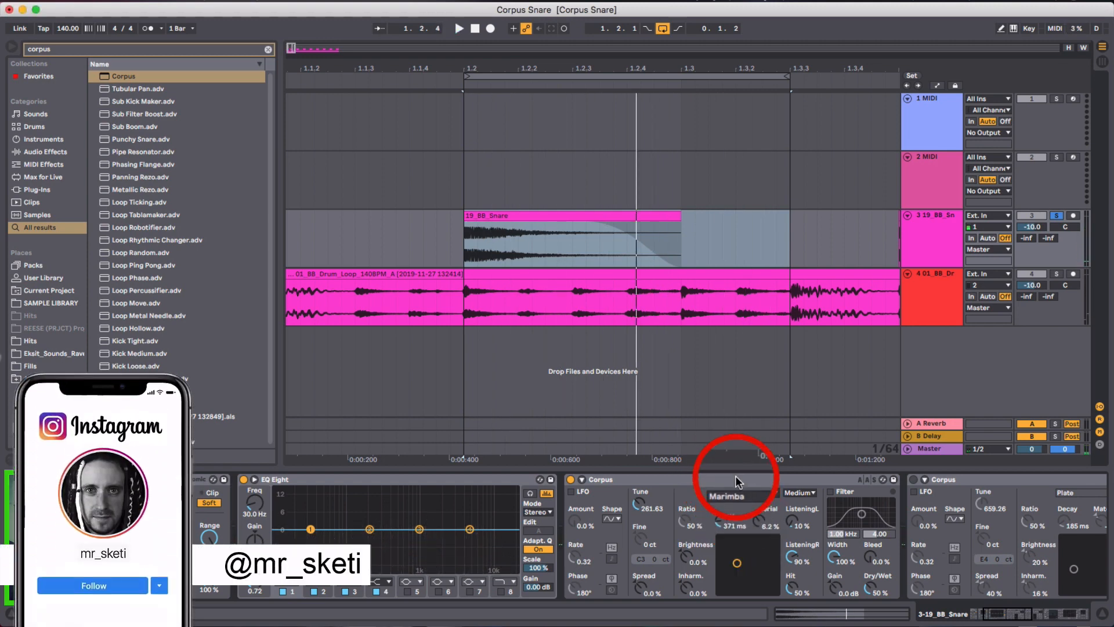
{"action": "key", "text": "space"}
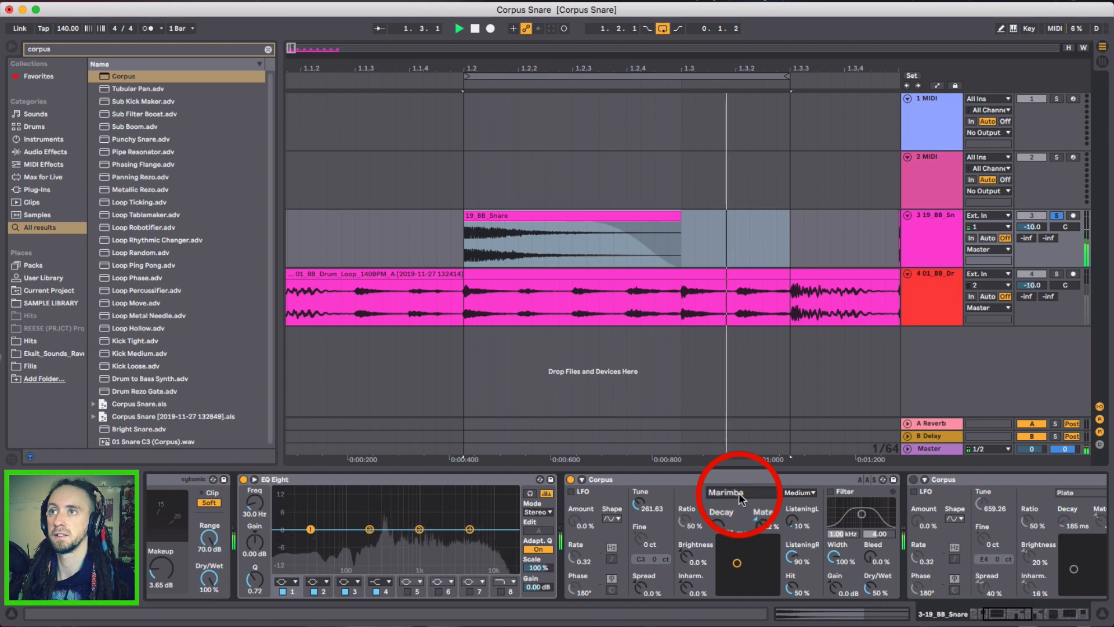
{"action": "key", "text": "space"}
{"action": "left_click", "coordinate": [738, 492]}
{"action": "left_click", "coordinate": [741, 523]}
{"action": "key", "text": "space"}
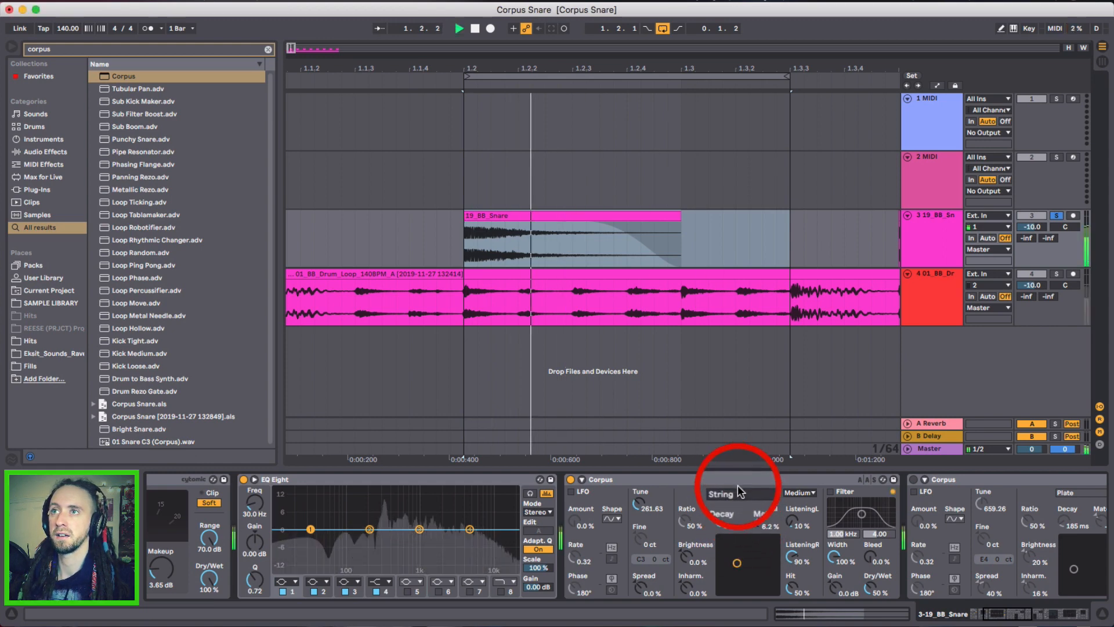
Audition the Membrane, Plate and Pipe resonator types of the first Corpus during playback.
{"action": "left_click", "coordinate": [738, 491]}
{"action": "left_click", "coordinate": [742, 530]}
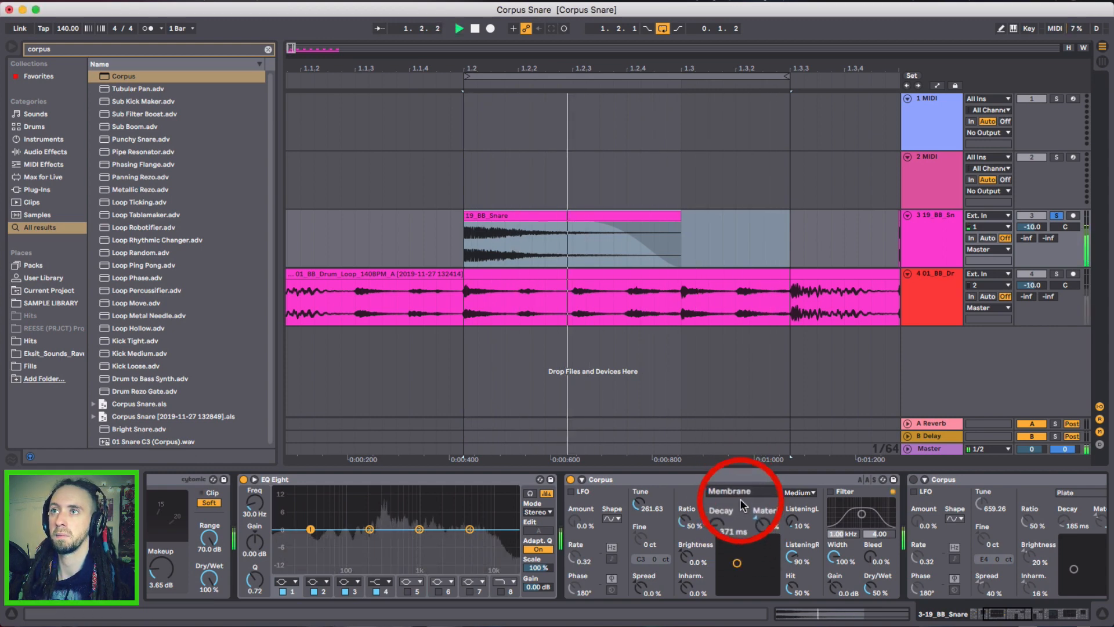
{"action": "left_click", "coordinate": [741, 493]}
{"action": "left_click", "coordinate": [743, 541]}
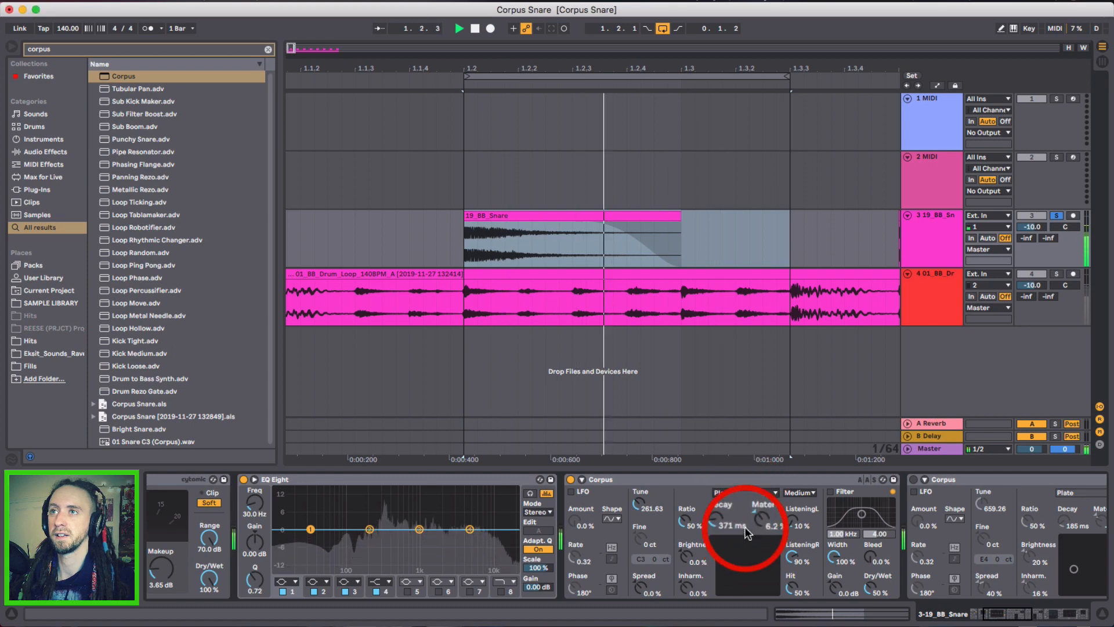
{"action": "left_click", "coordinate": [743, 491]}
{"action": "left_click", "coordinate": [746, 549]}
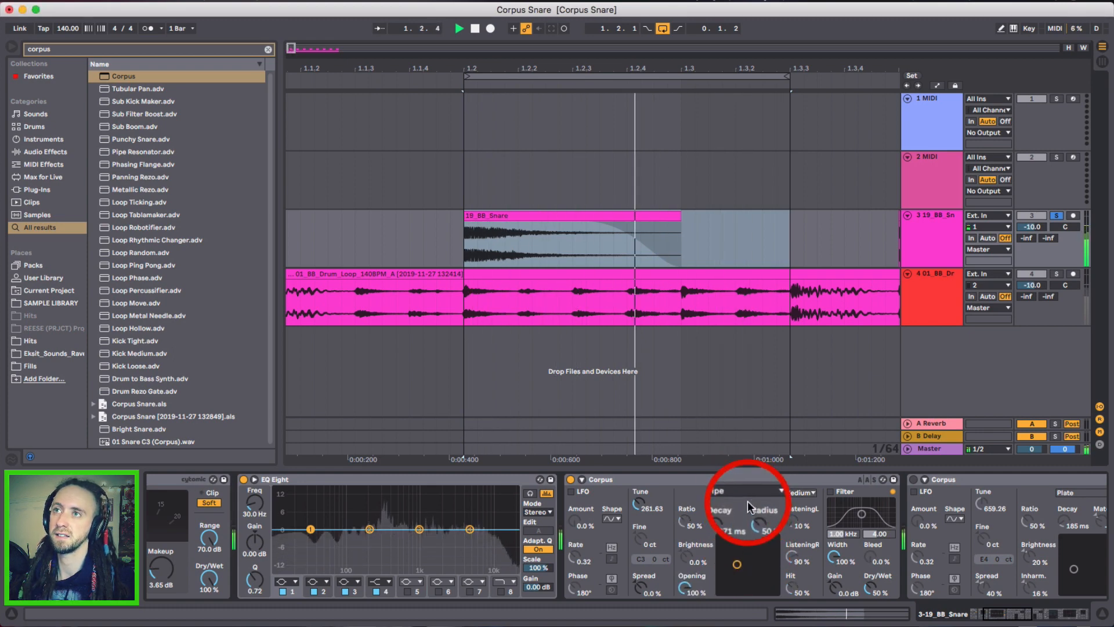
Set the first Corpus's resonator type to Tube and look over the type list again.
{"action": "left_click", "coordinate": [746, 492]}
{"action": "left_click", "coordinate": [748, 563]}
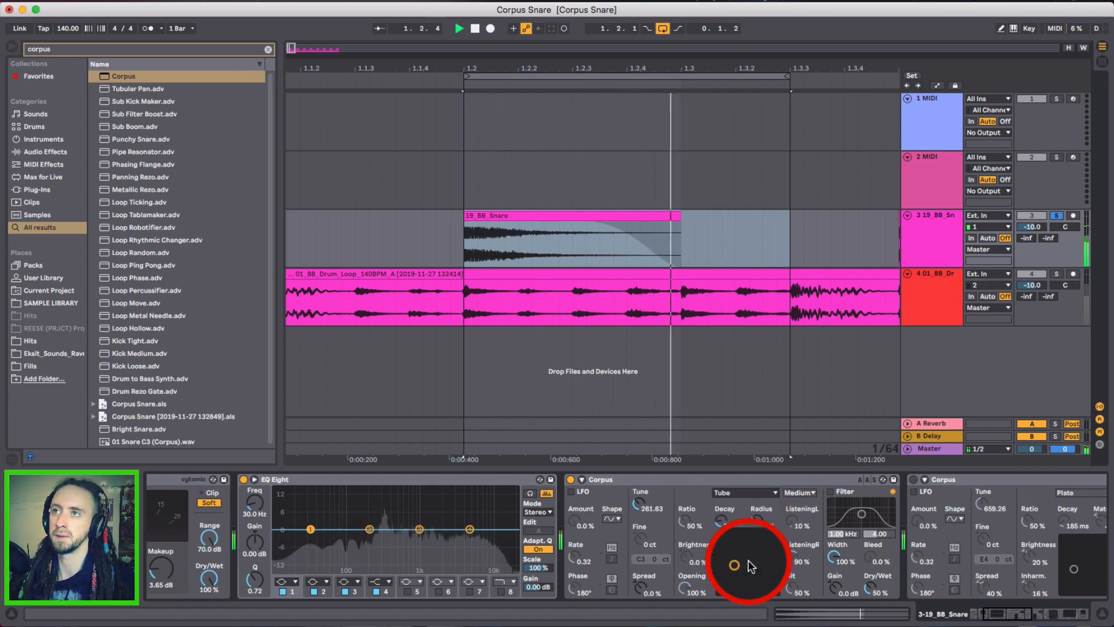
{"action": "left_click", "coordinate": [742, 493]}
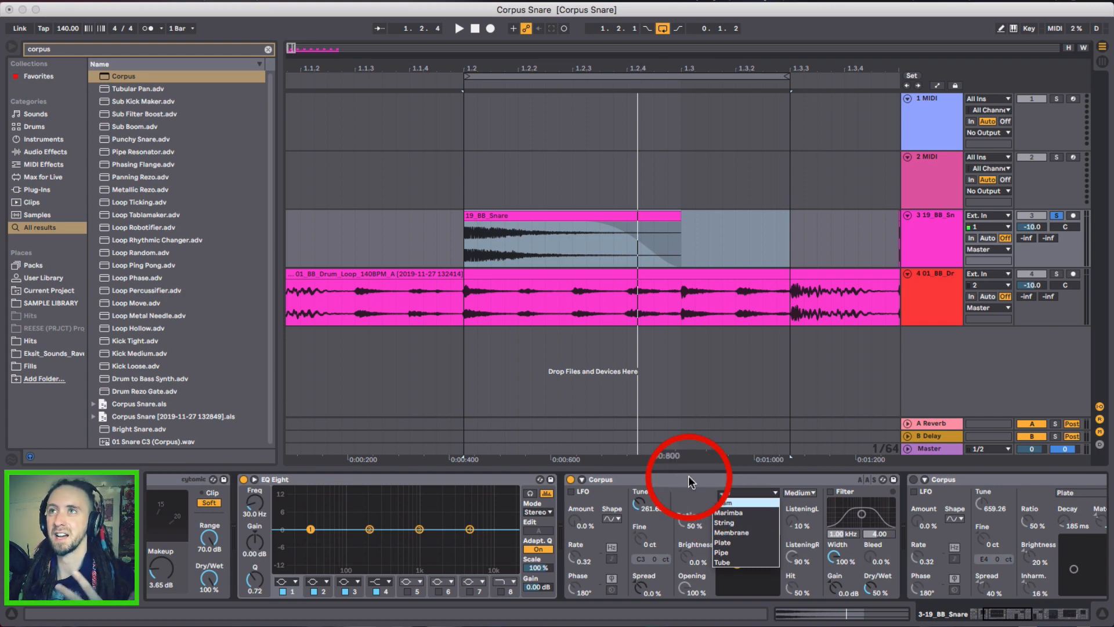
{"action": "left_click", "coordinate": [580, 479]}
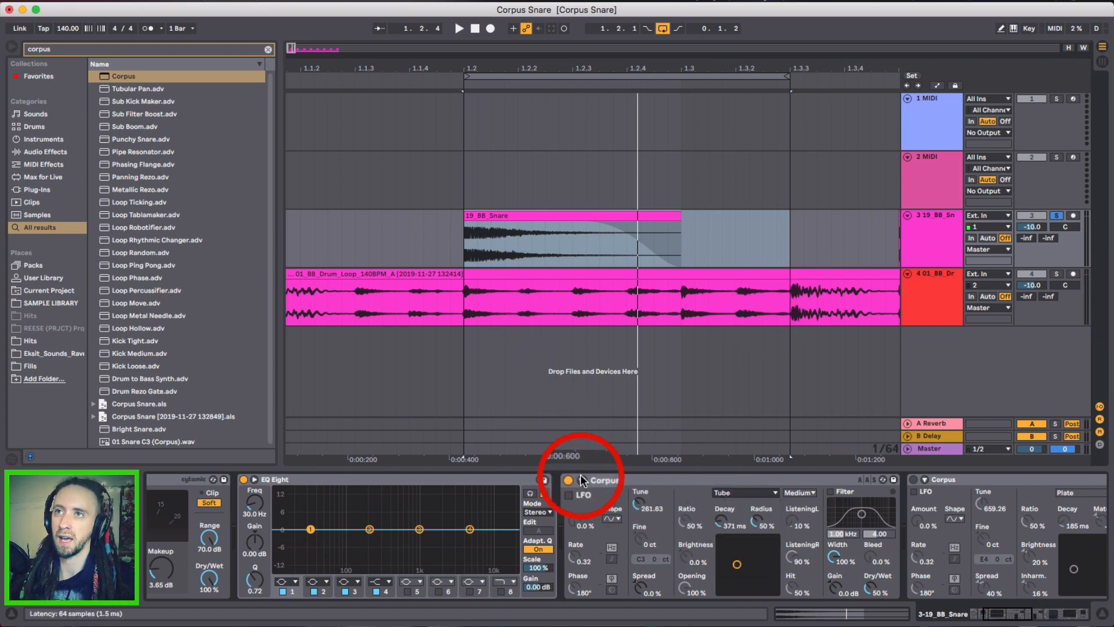
Compare the looped snare with the first Corpus bypassed and re-enabled during playback.
{"action": "left_click", "coordinate": [570, 479]}
{"action": "key", "text": "space"}
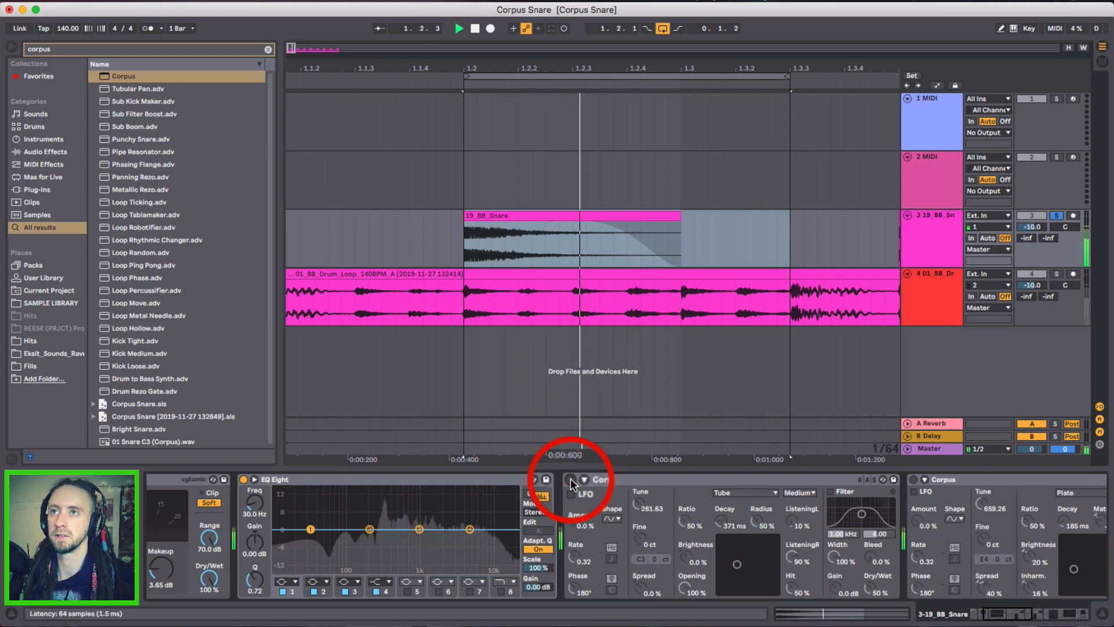
{"action": "left_click", "coordinate": [570, 479]}
{"action": "key", "text": "space"}
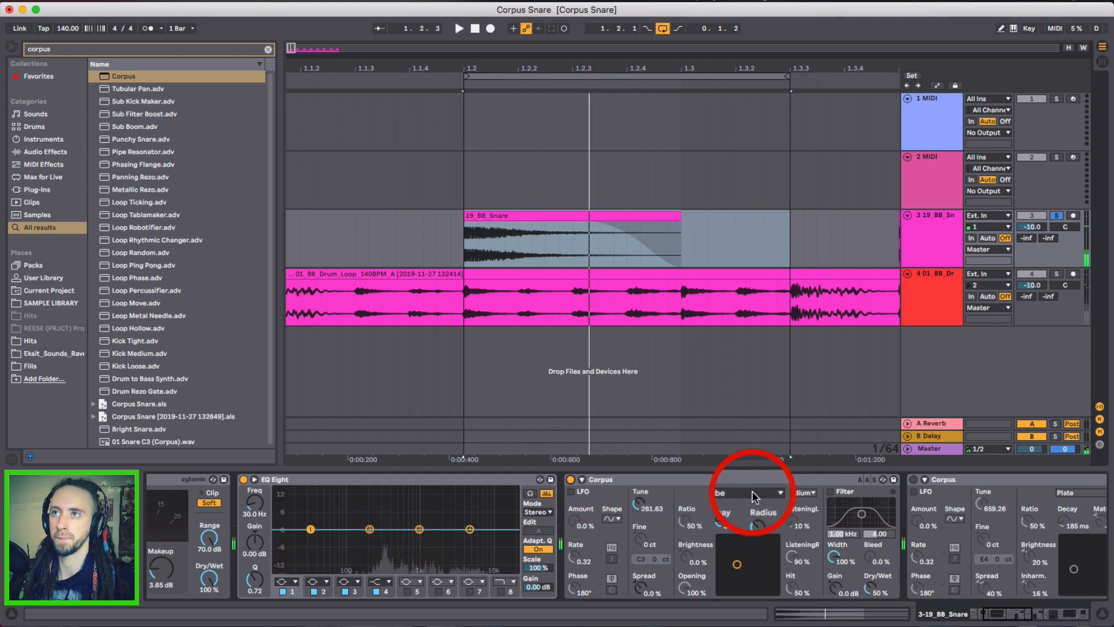
Set the first Corpus's resonator type to Plate and its Tune to 661.17, auditioning the snare.
{"action": "left_click", "coordinate": [753, 493]}
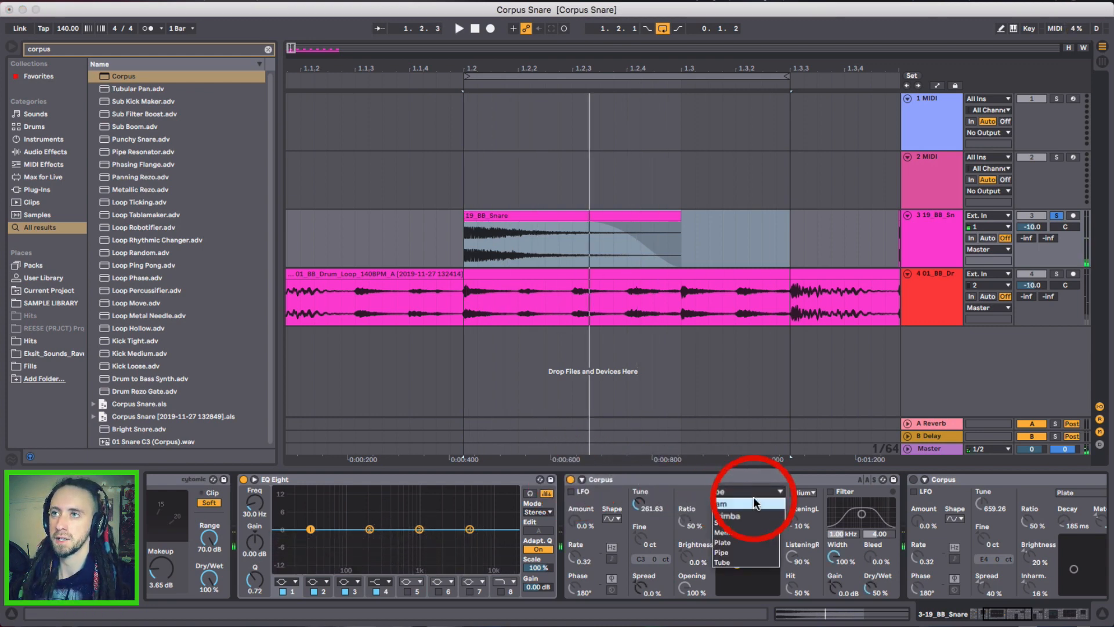
{"action": "left_click", "coordinate": [723, 543]}
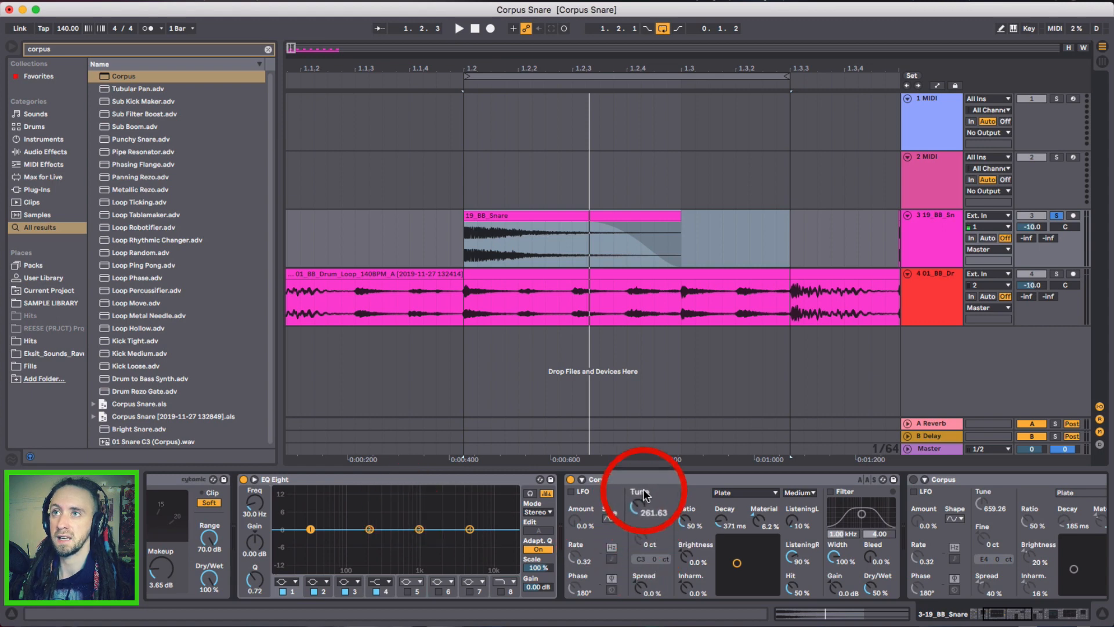
{"action": "left_click_drag", "start_coordinate": [640, 503], "coordinate": [640, 490]}
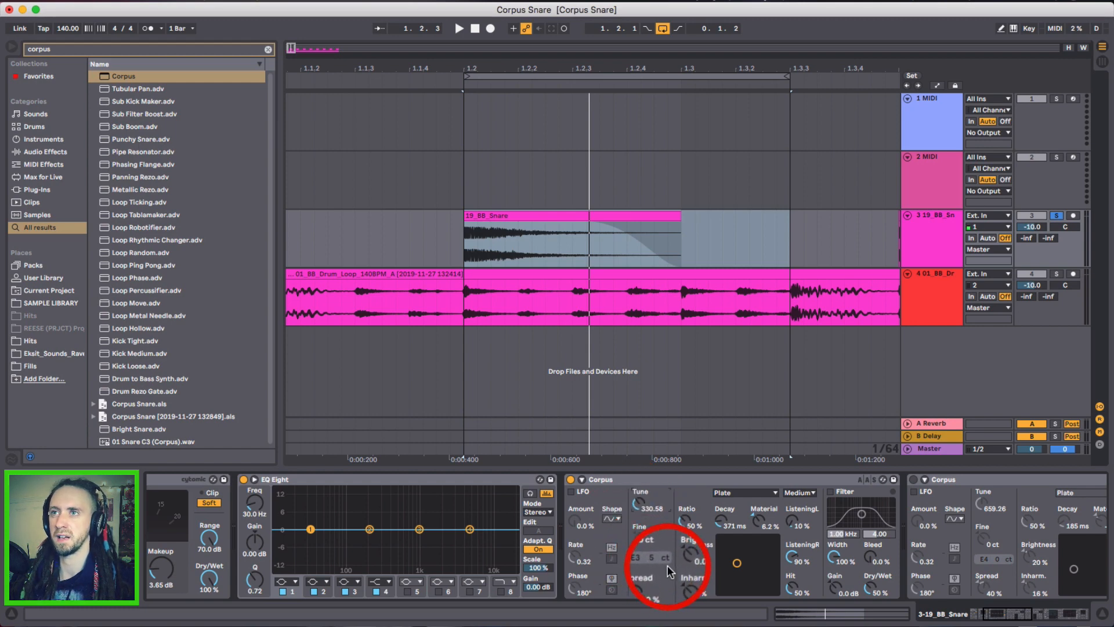
{"action": "key", "text": "space"}
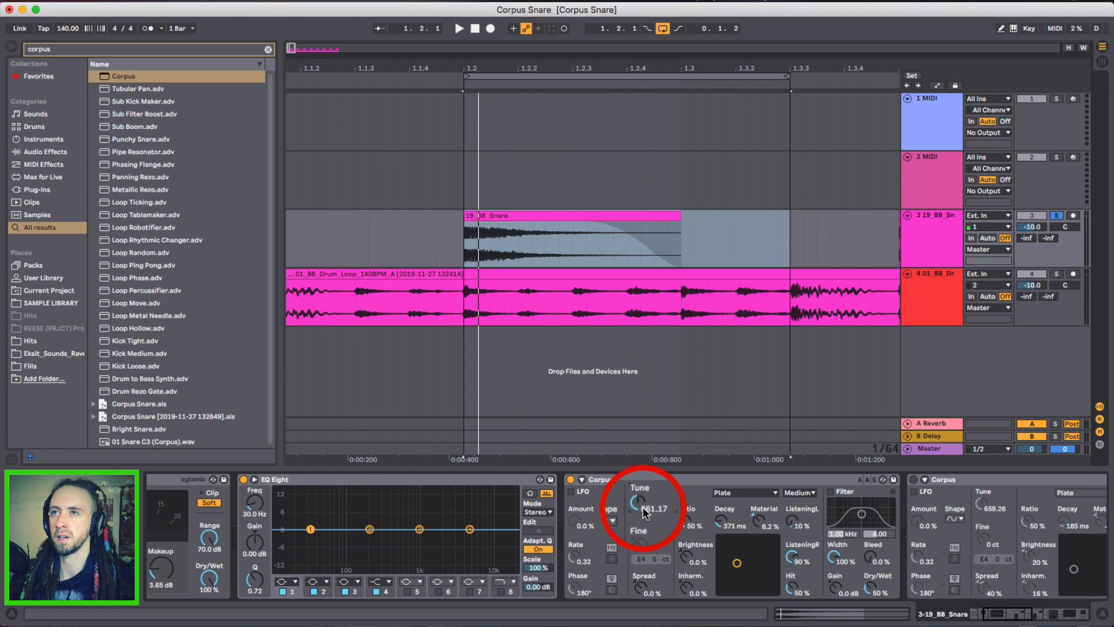
{"action": "key", "text": "space"}
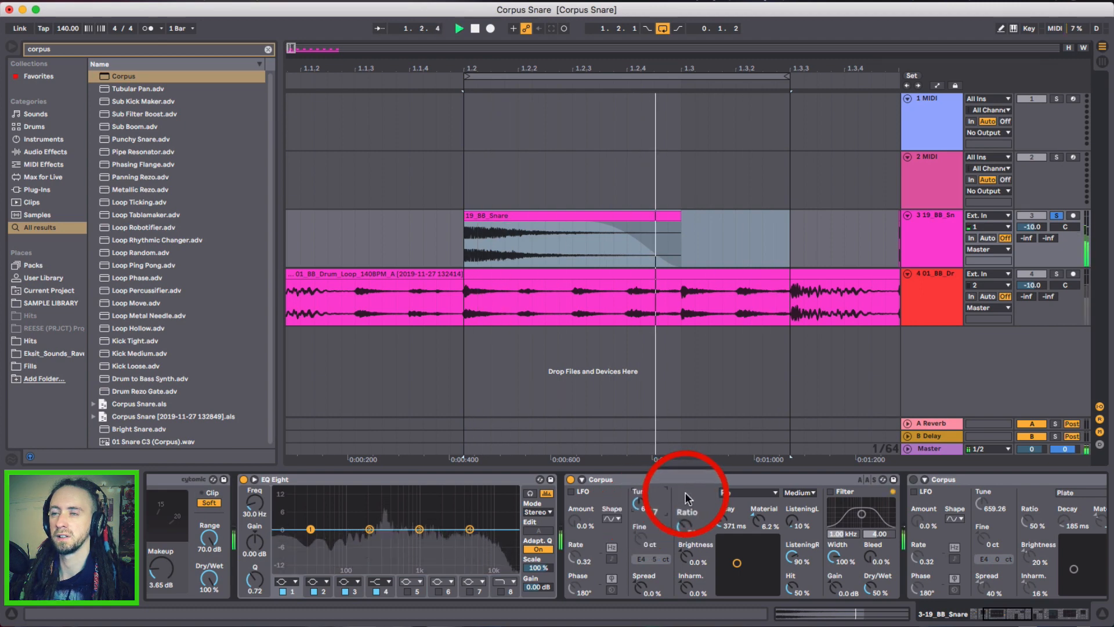
{"action": "key", "text": "space"}
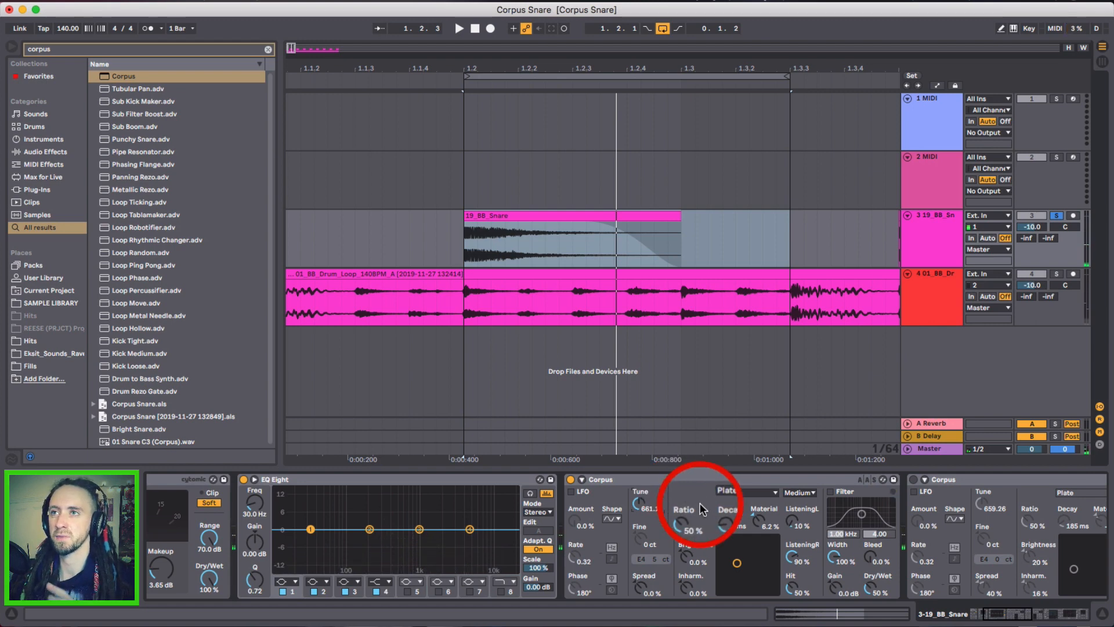
Audition the looped snare while changing the Decay of the first Corpus.
{"action": "key", "text": "space"}
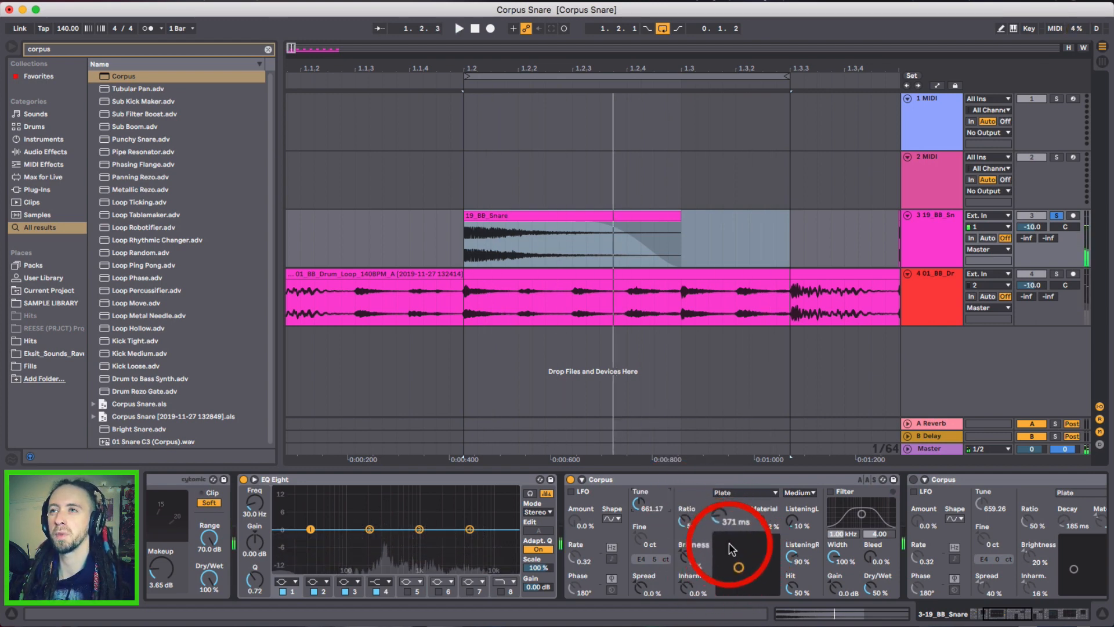
{"action": "left_click_drag", "start_coordinate": [723, 524], "coordinate": [723, 524]}
{"action": "key", "text": "space"}
{"action": "key", "text": "space"}
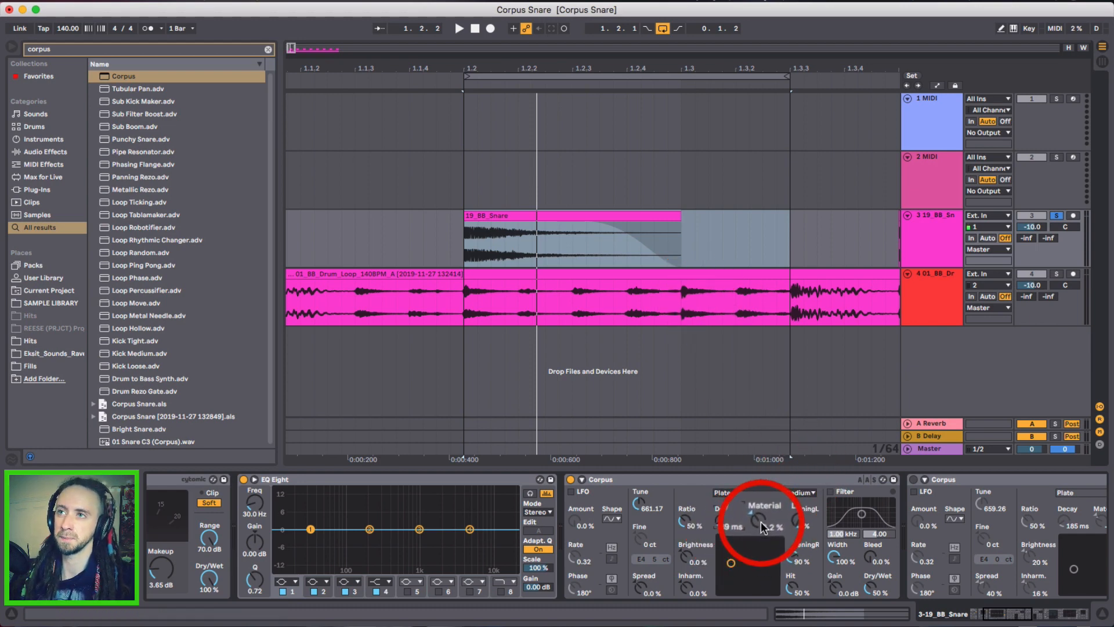
Audition the snare with the first Corpus's Material at 66% and at -59%.
{"action": "key", "text": "space"}
{"action": "left_click_drag", "start_coordinate": [761, 521], "coordinate": [761, 491]}
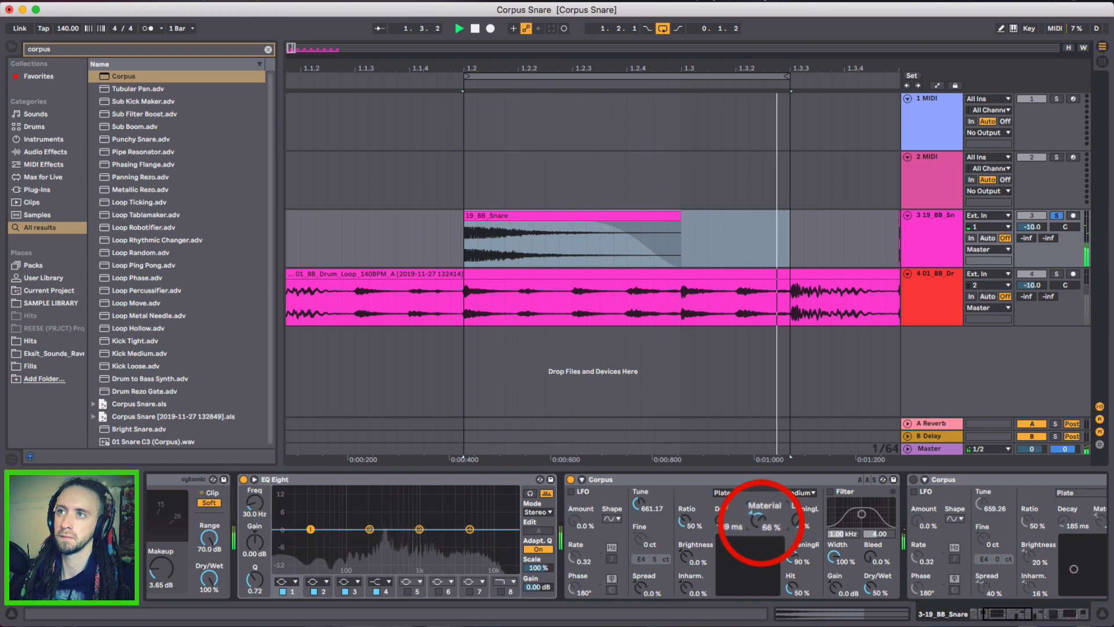
{"action": "key", "text": "space"}
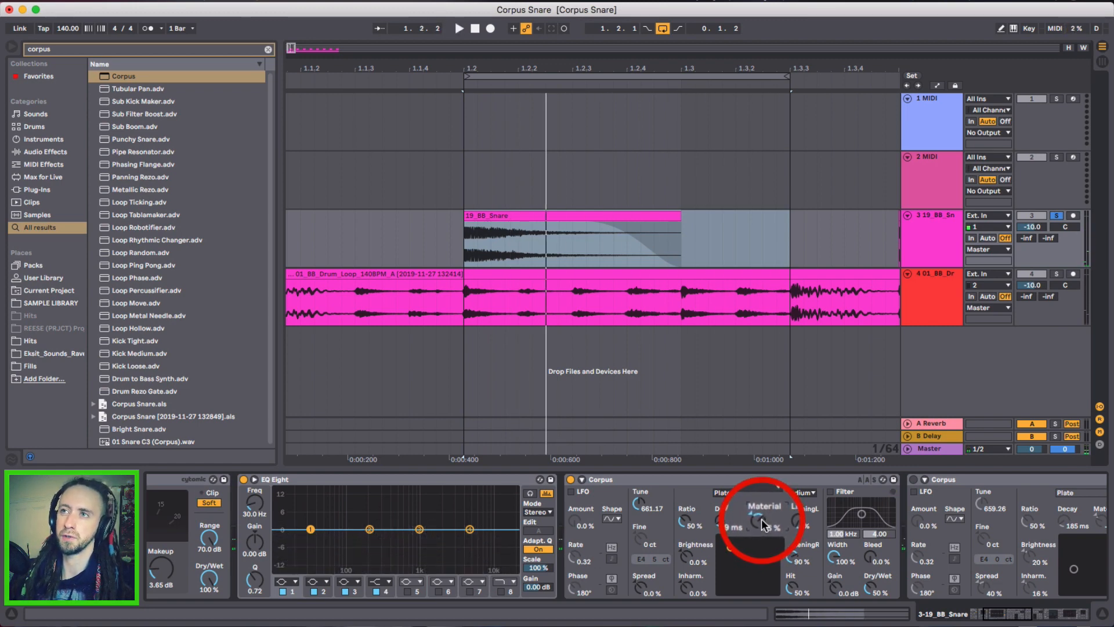
{"action": "key", "text": "space"}
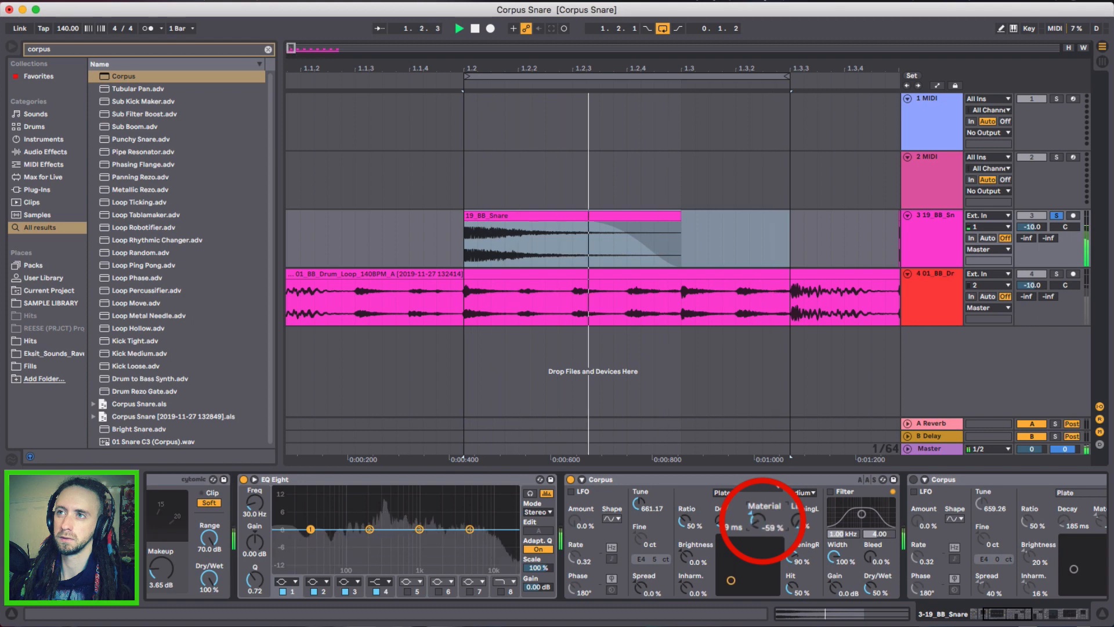
Try a 2.11 s Decay on the first Corpus, settle on 271 ms and reset Material to 0.0%.
{"action": "left_click_drag", "start_coordinate": [758, 521], "coordinate": [721, 504]}
{"action": "key", "text": "space"}
{"action": "key", "text": "space"}
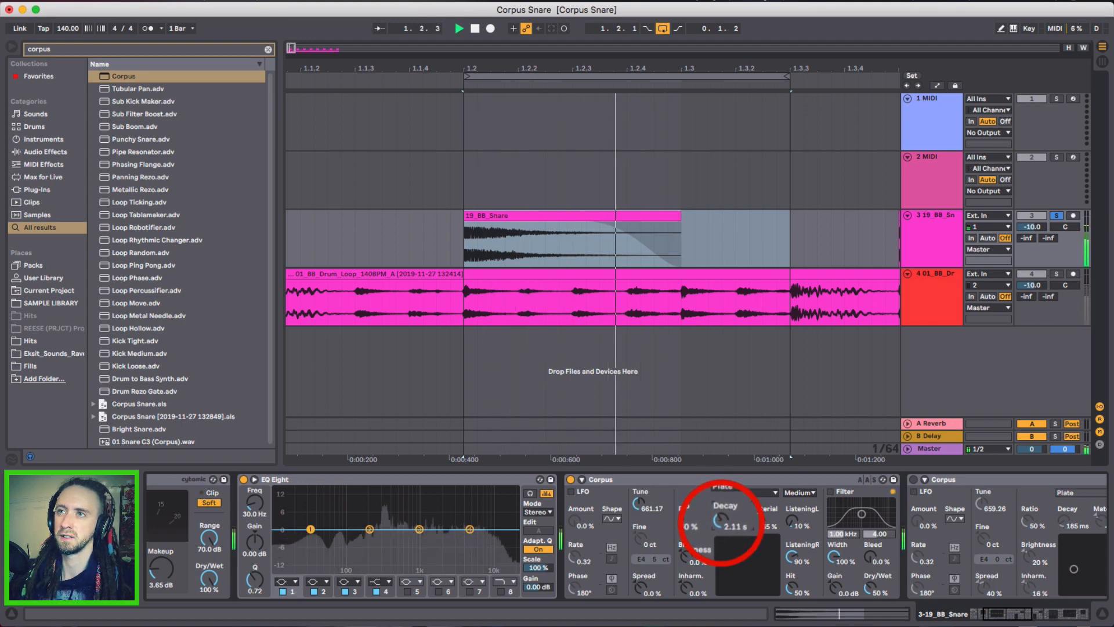
{"action": "key", "text": "space"}
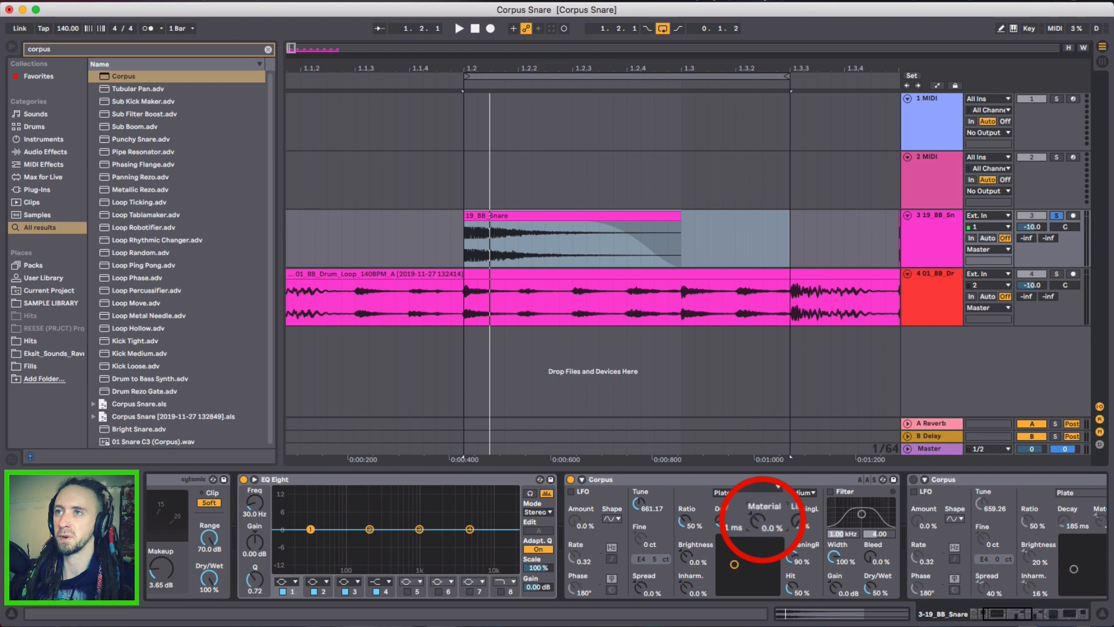
{"action": "key", "text": "space"}
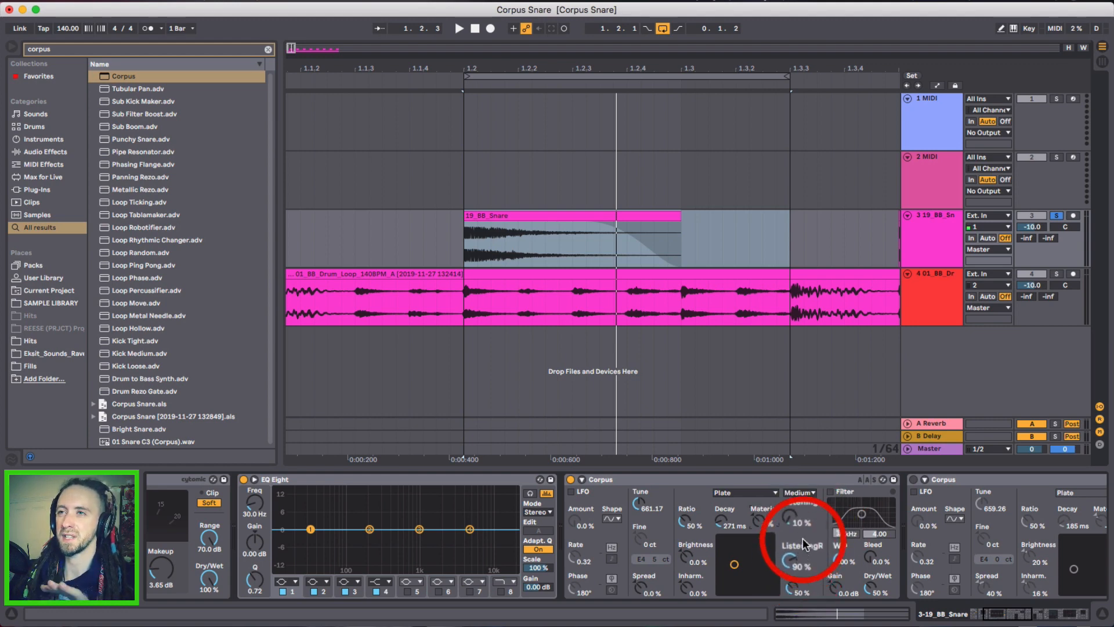
Set the first Corpus's quality to Full and its Spread to 22% while auditioning the snare.
{"action": "left_click", "coordinate": [805, 492]}
{"action": "left_click", "coordinate": [802, 535]}
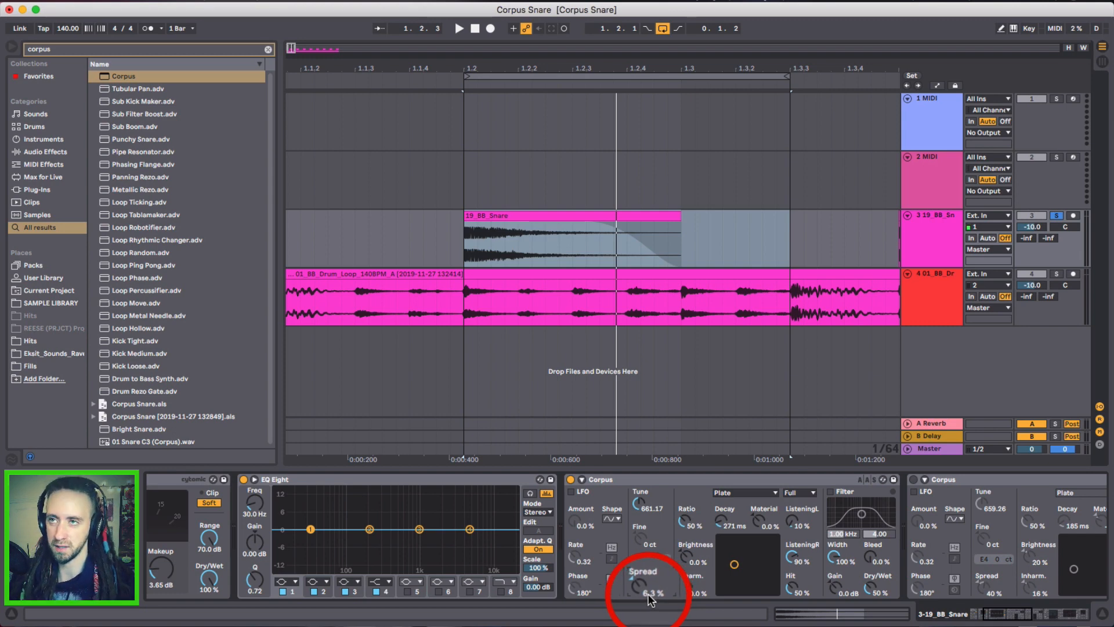
{"action": "key", "text": "space"}
{"action": "mouse_move", "coordinate": [648, 593]}
{"action": "left_mouse_down"}
{"action": "mouse_move", "coordinate": [644, 563]}
{"action": "mouse_move", "coordinate": [644, 624]}
{"action": "mouse_move", "coordinate": [644, 600]}
{"action": "left_mouse_up"}
{"action": "key", "text": "space"}
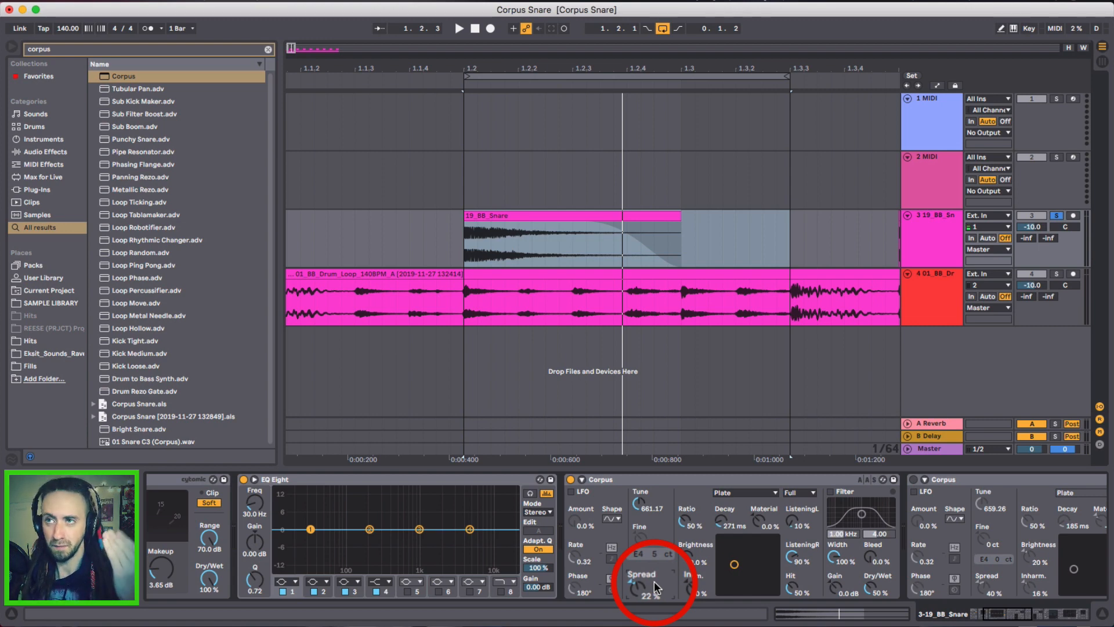
Set the first Corpus's Decay to 210 ms and Inharmonics to 11% during playback.
{"action": "key", "text": "space"}
{"action": "left_click_drag", "start_coordinate": [719, 521], "coordinate": [719, 532]}
{"action": "key", "text": "space"}
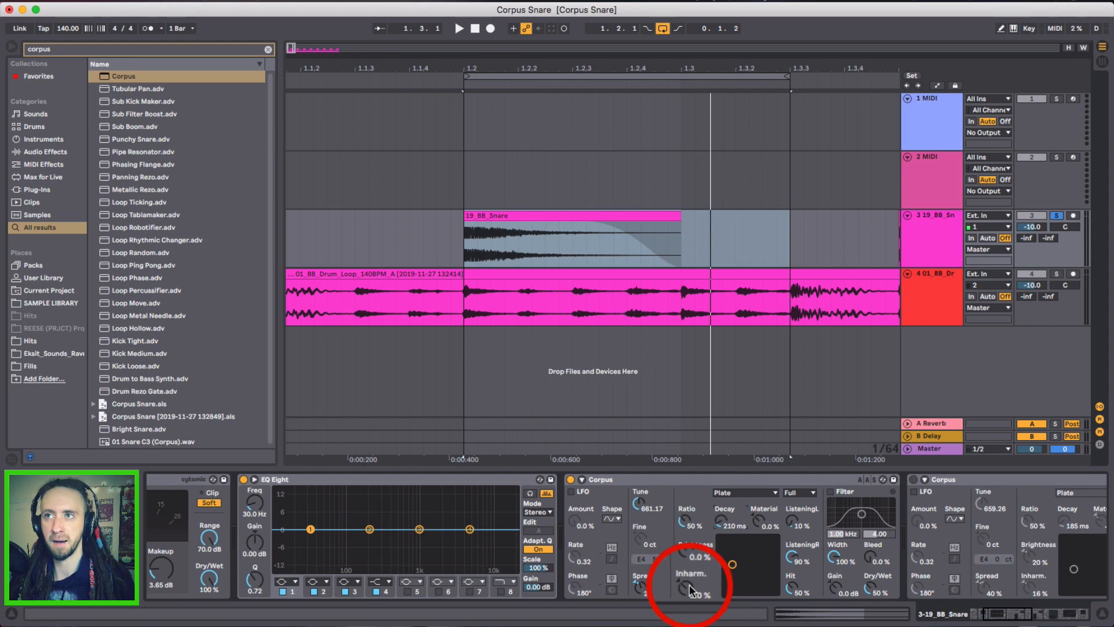
{"action": "key", "text": "space"}
{"action": "mouse_move", "coordinate": [688, 586]}
{"action": "left_mouse_down"}
{"action": "mouse_move", "coordinate": [688, 559]}
{"action": "mouse_move", "coordinate": [689, 618]}
{"action": "mouse_move", "coordinate": [688, 580]}
{"action": "left_mouse_up"}
{"action": "key", "text": "space"}
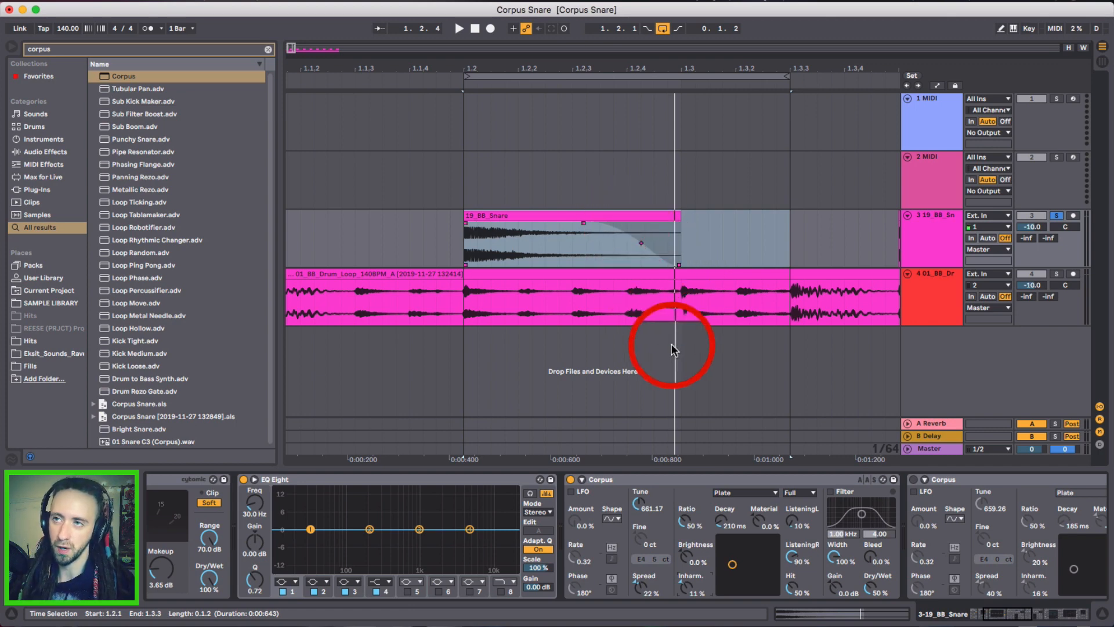
Try the first Corpus's Brightness at 48% and settle on 40%, listening to the snare.
{"action": "key", "text": "space"}
{"action": "mouse_move", "coordinate": [685, 552]}
{"action": "left_mouse_down"}
{"action": "mouse_move", "coordinate": [684, 516]}
{"action": "mouse_move", "coordinate": [685, 558]}
{"action": "left_mouse_up"}
{"action": "key", "text": "space"}
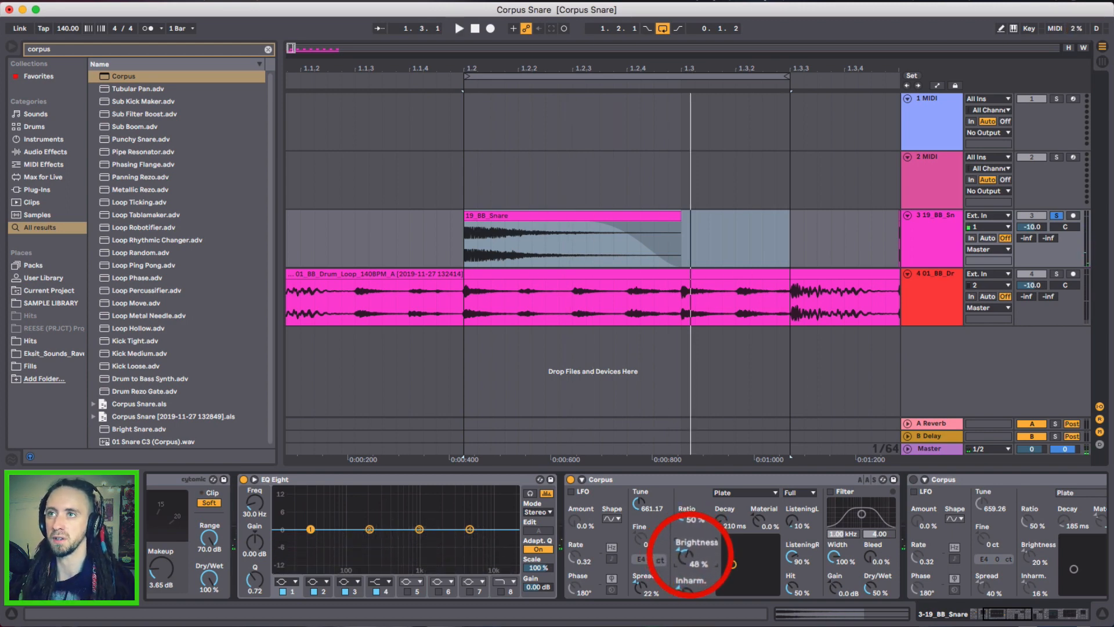
{"action": "key", "text": "space"}
{"action": "left_click_drag", "start_coordinate": [685, 554], "coordinate": [685, 557]}
{"action": "key", "text": "space"}
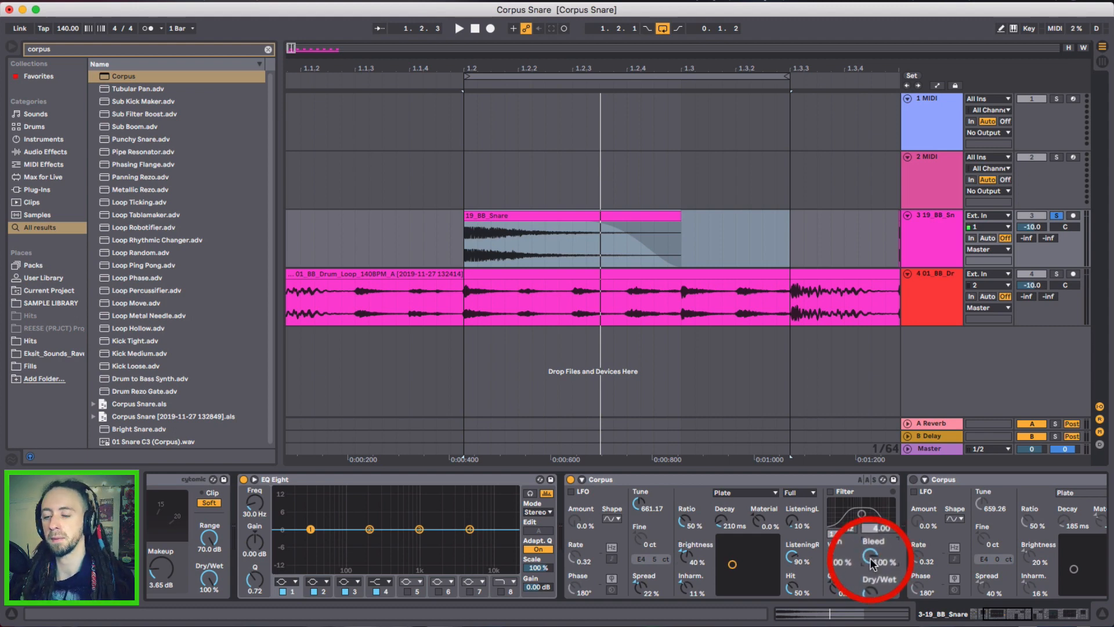
Audition the first Corpus's Bleed and leave it at 100%.
{"action": "key", "text": "space"}
{"action": "left_click_drag", "start_coordinate": [872, 563], "coordinate": [872, 597]}
{"action": "left_click_drag", "start_coordinate": [872, 558], "coordinate": [853, 517]}
Enable the first Corpus's filter and set it to 3.14 kHz with a bandwidth of 2.82.
{"action": "left_click", "coordinate": [832, 491]}
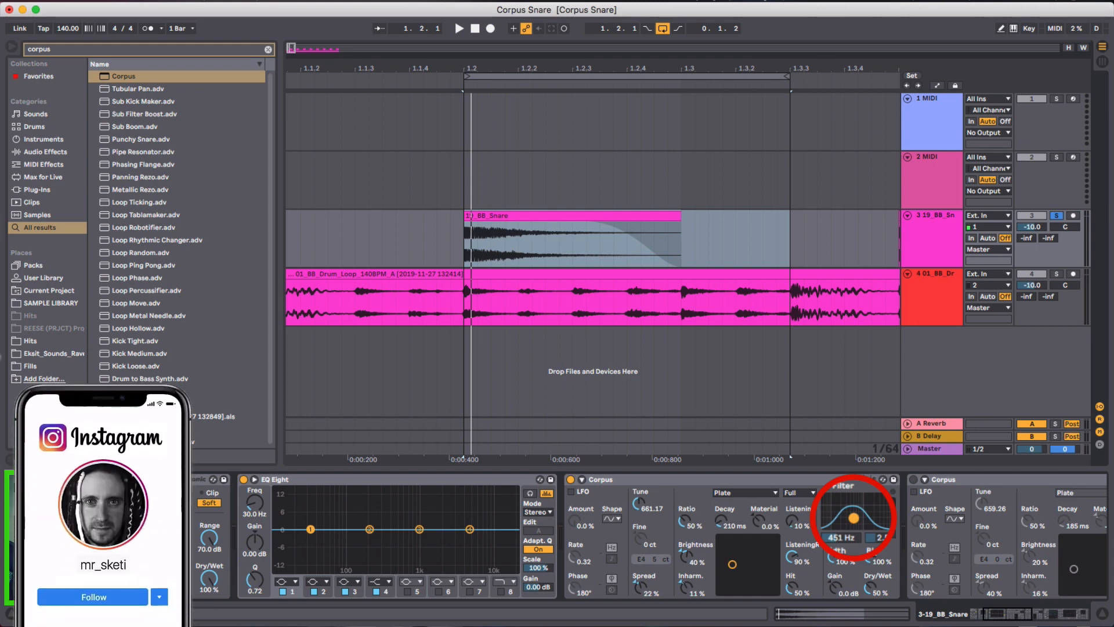
{"action": "mouse_move", "coordinate": [854, 517]}
{"action": "left_mouse_down"}
{"action": "mouse_move", "coordinate": [879, 516]}
{"action": "mouse_move", "coordinate": [858, 493]}
{"action": "mouse_move", "coordinate": [864, 525]}
{"action": "mouse_move", "coordinate": [873, 517]}
{"action": "left_mouse_up"}
{"action": "key", "text": "space"}
{"action": "key", "text": "space"}
{"action": "key", "text": "space"}
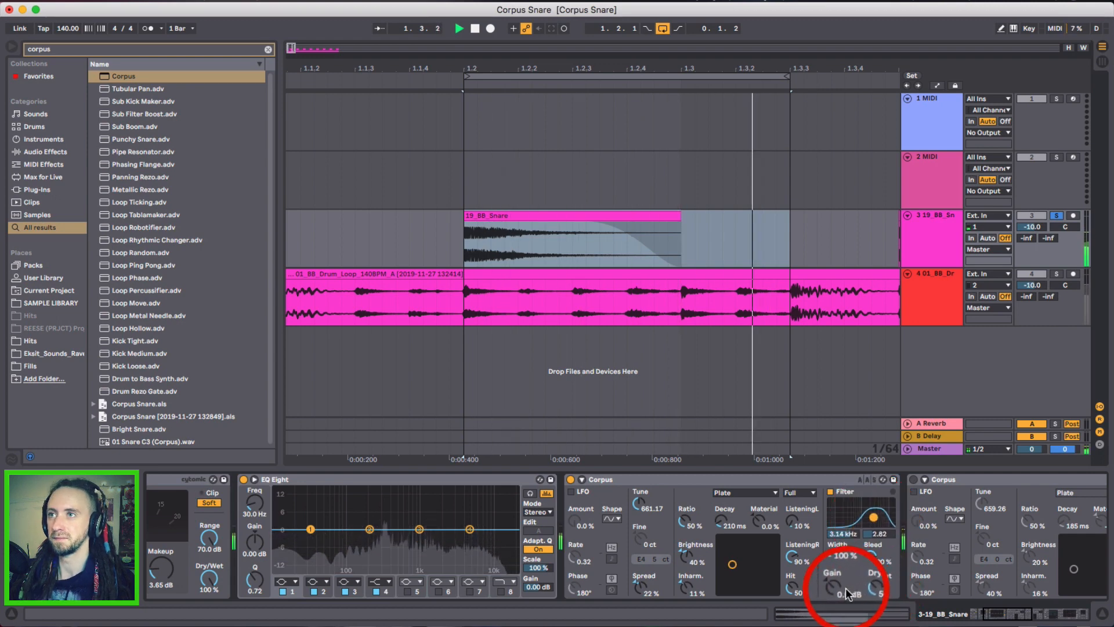
Set the first Corpus's Width to 95% and audition Dry/Wet at 100% before returning it to 50%.
{"action": "key", "text": "space"}
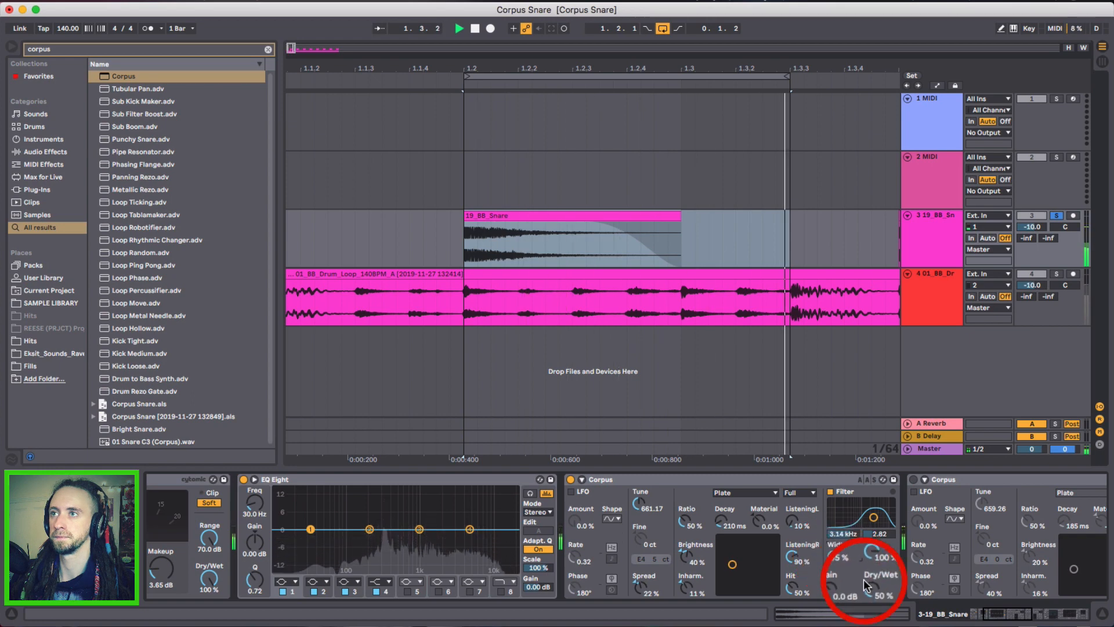
{"action": "key", "text": "space"}
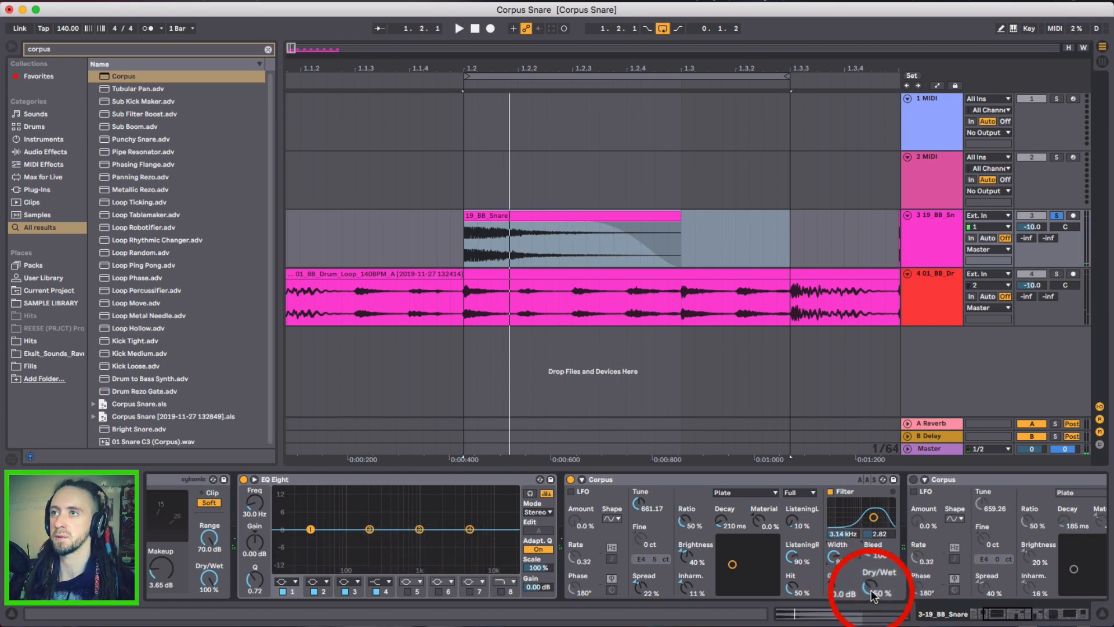
{"action": "left_click_drag", "start_coordinate": [871, 589], "coordinate": [870, 539]}
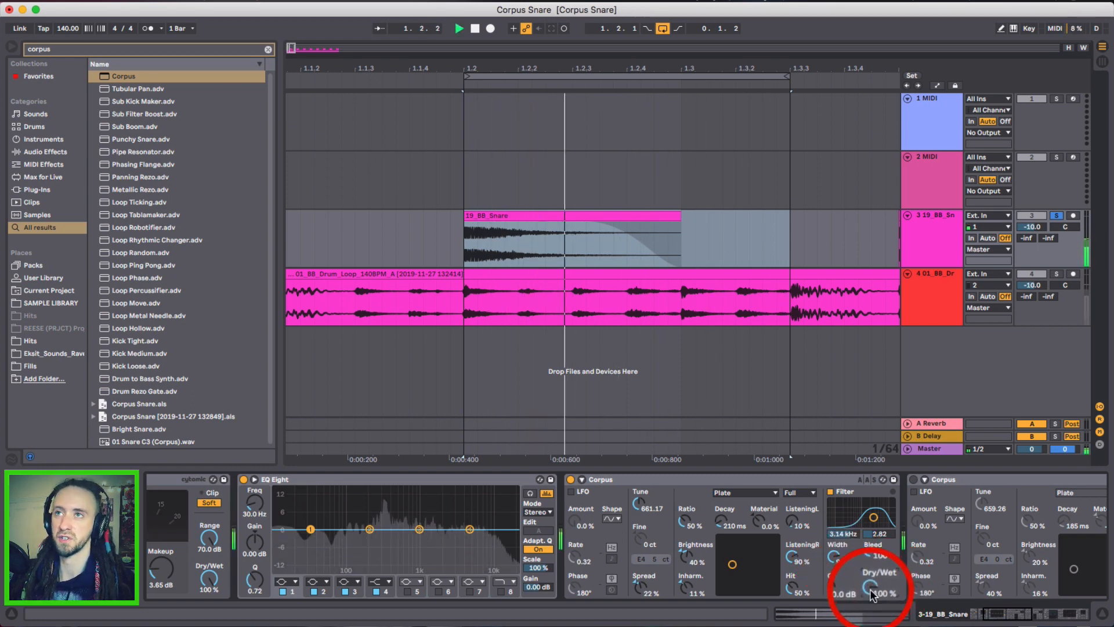
{"action": "mouse_move", "coordinate": [871, 593]}
{"action": "left_mouse_down"}
{"action": "mouse_move", "coordinate": [871, 622]}
{"action": "mouse_move", "coordinate": [871, 579]}
{"action": "left_mouse_up"}
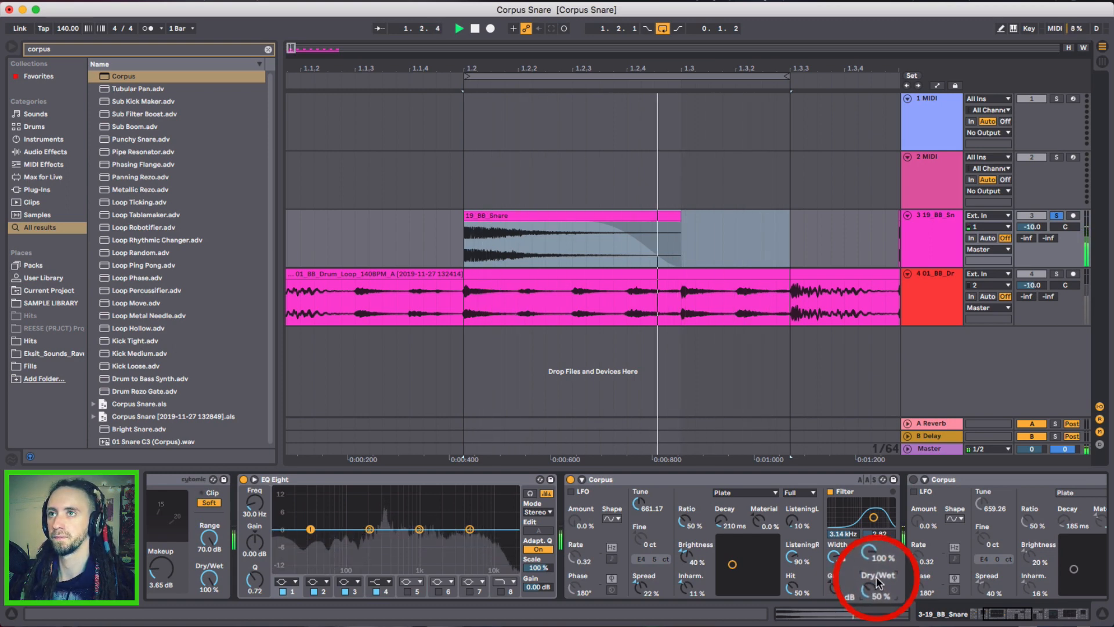
{"action": "key", "text": "space"}
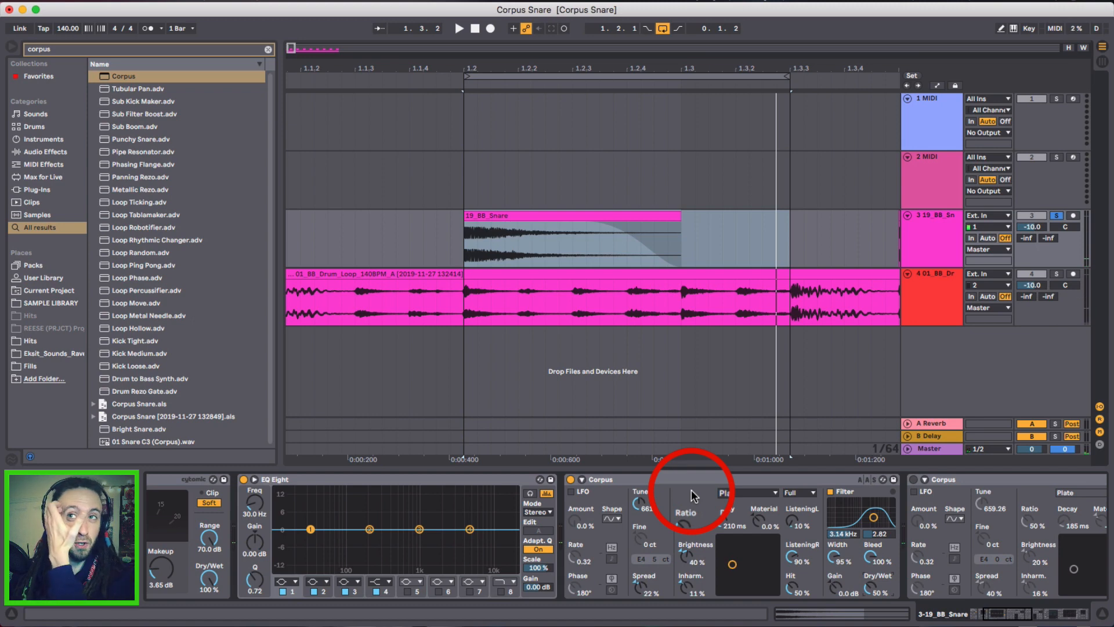
Bypass the first Corpus, enable the second Corpus and audition the snare through it.
{"action": "left_click", "coordinate": [570, 480]}
{"action": "scroll", "coordinate": [732, 496], "scroll_direction": "right", "scroll_amount": 5}
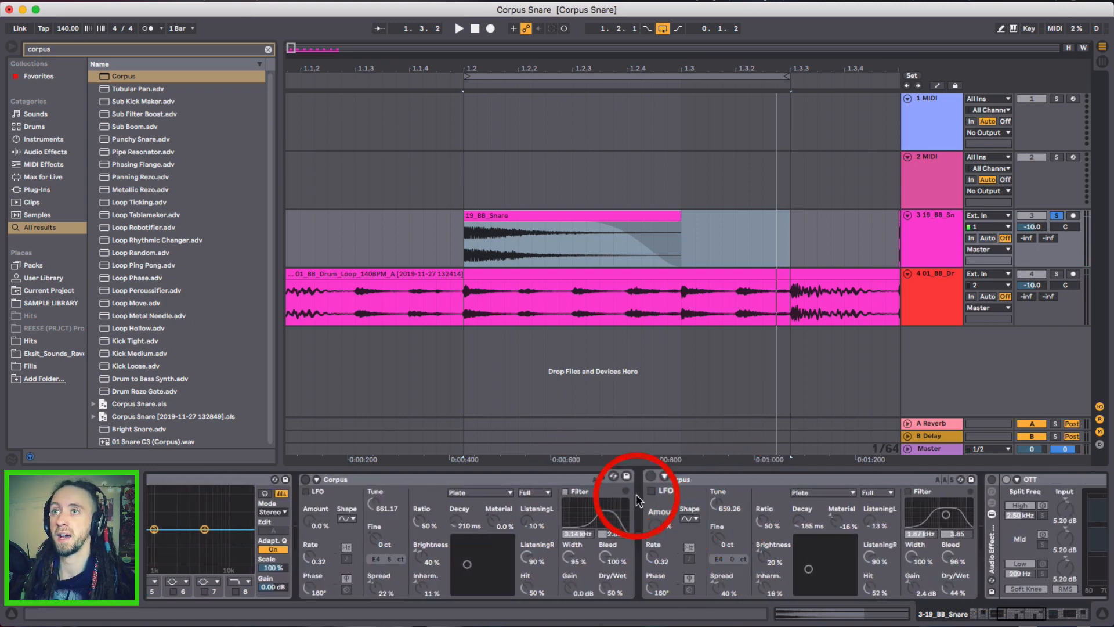
{"action": "left_click", "coordinate": [648, 479]}
{"action": "scroll", "coordinate": [668, 535], "scroll_direction": "right", "scroll_amount": 4}
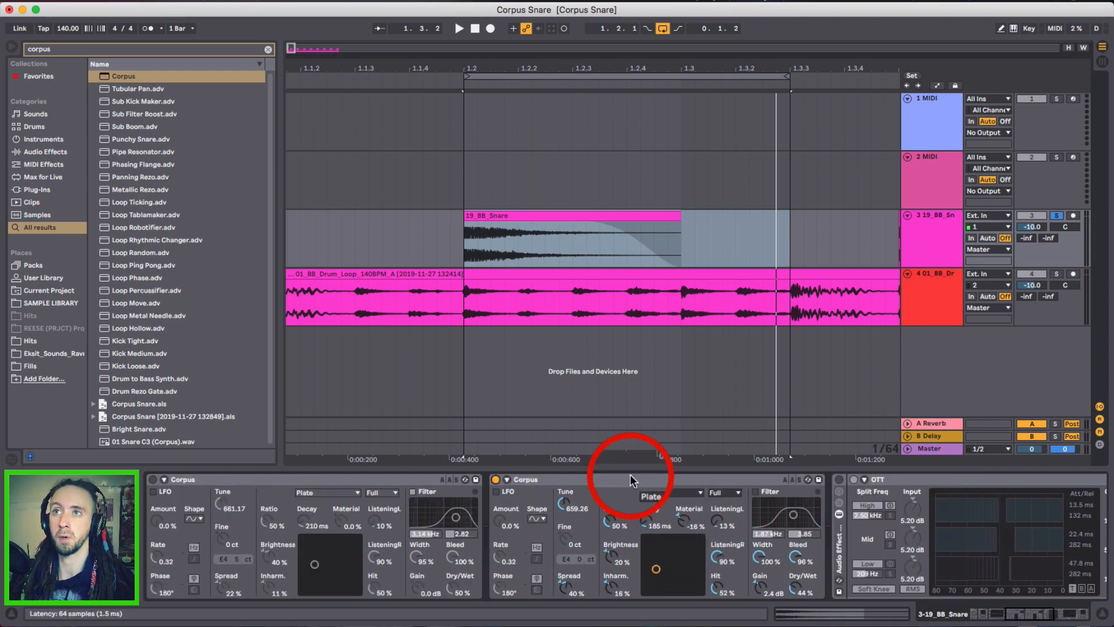
{"action": "key", "text": "space"}
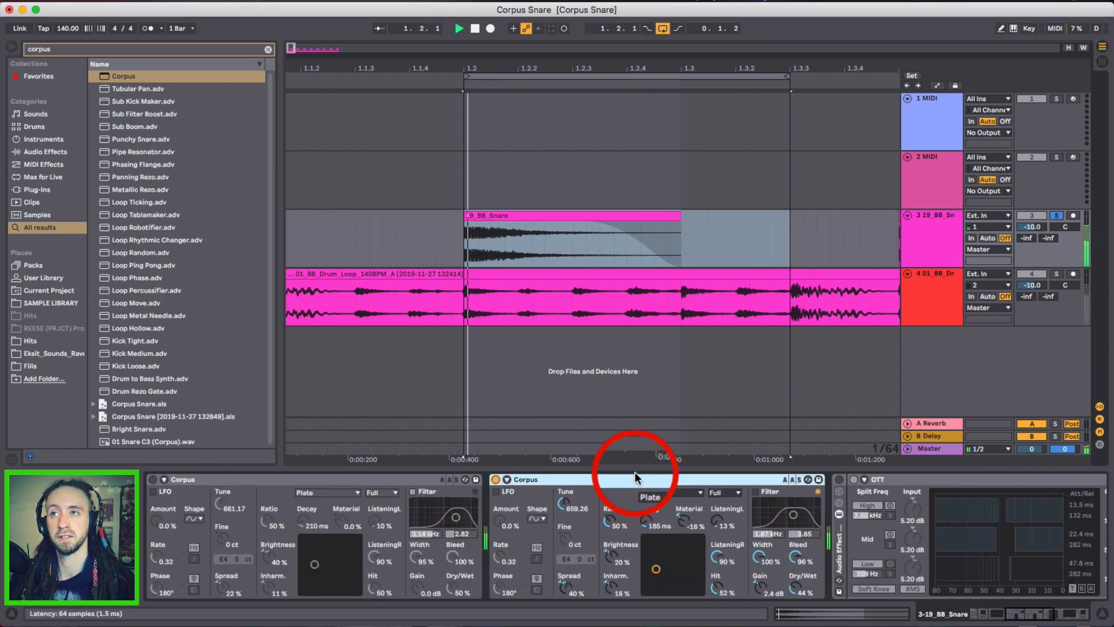
{"action": "key", "text": "space"}
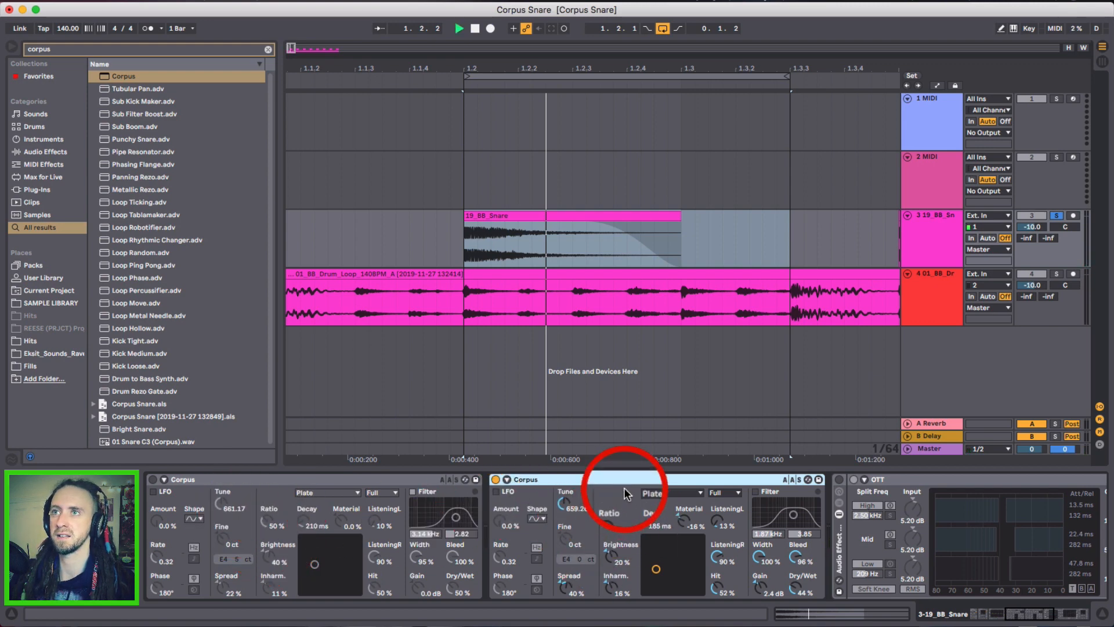
Enable the second Corpus's filter and set it to 5.99 kHz with a bandwidth of 3.59 during playback.
{"action": "key", "text": "space"}
{"action": "left_click", "coordinate": [754, 491]}
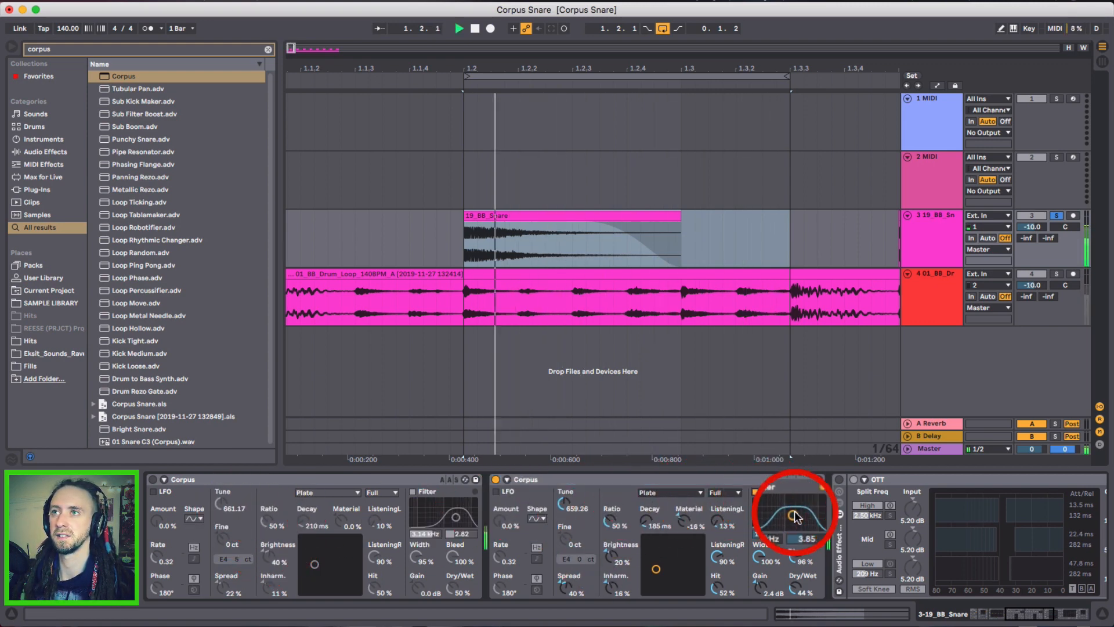
{"action": "left_click_drag", "start_coordinate": [794, 515], "coordinate": [805, 515]}
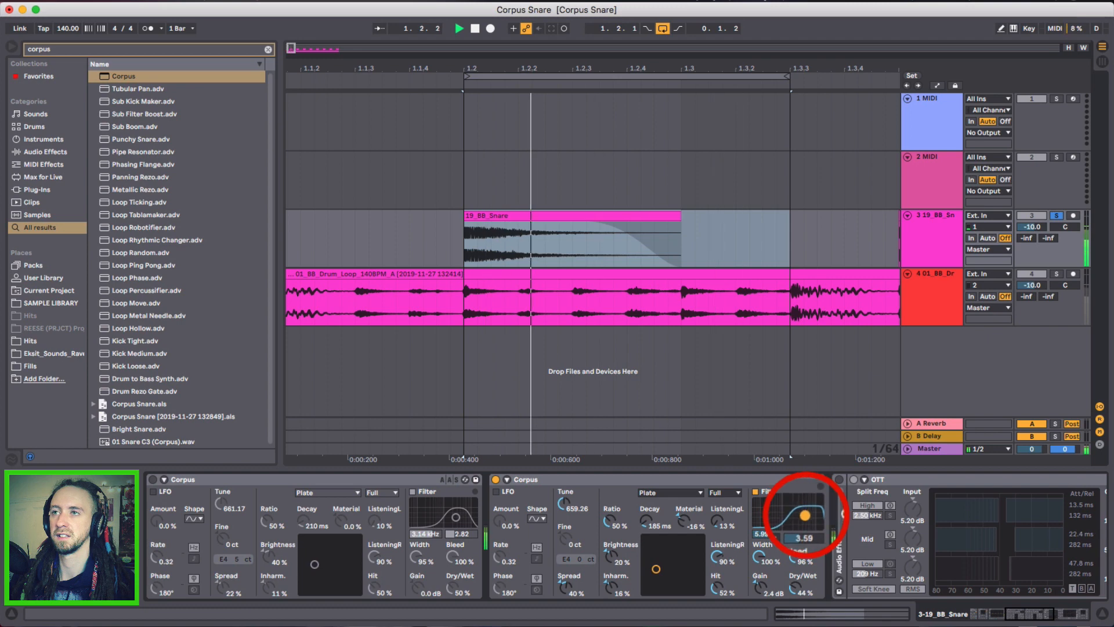
{"action": "key", "text": "space"}
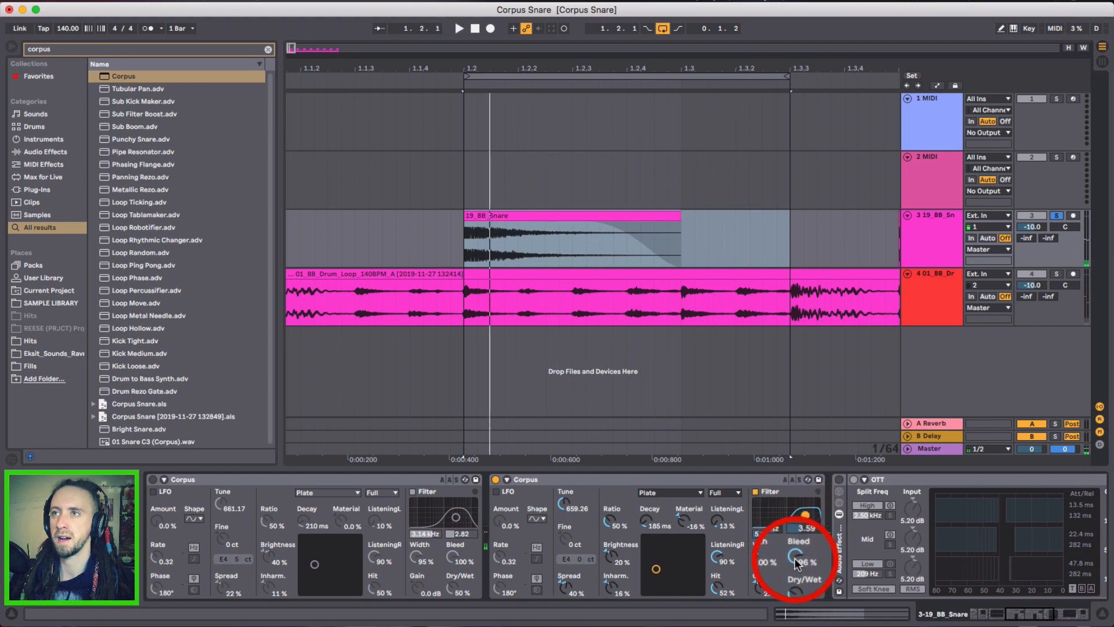
{"action": "key", "text": "space"}
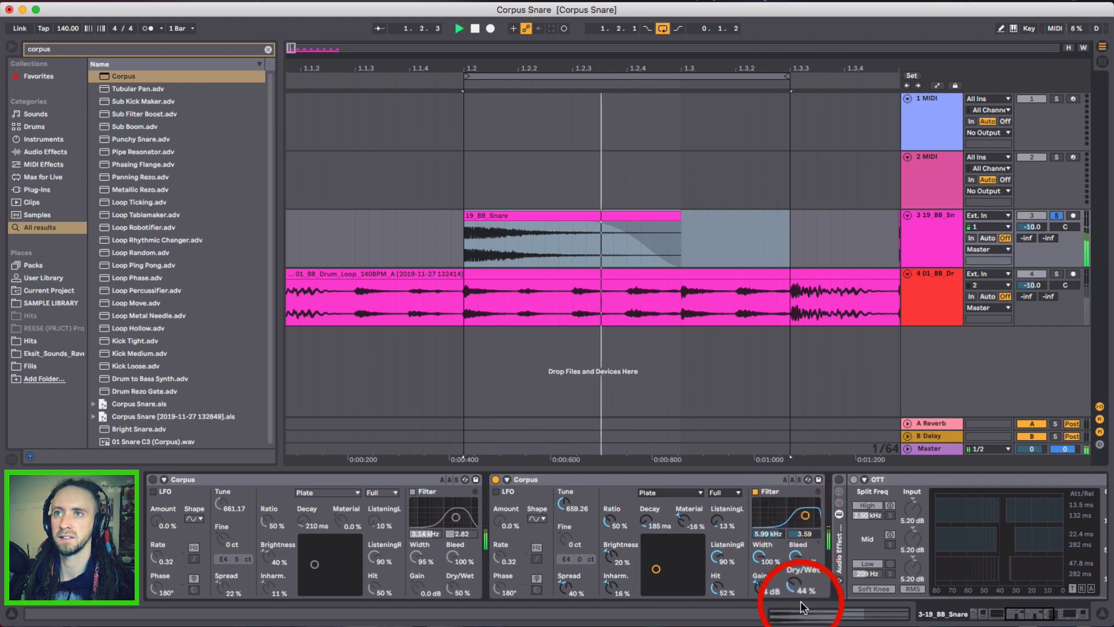
Raise the second Corpus's Dry/Wet to 52% and stop playback.
{"action": "left_click_drag", "start_coordinate": [797, 589], "coordinate": [797, 585]}
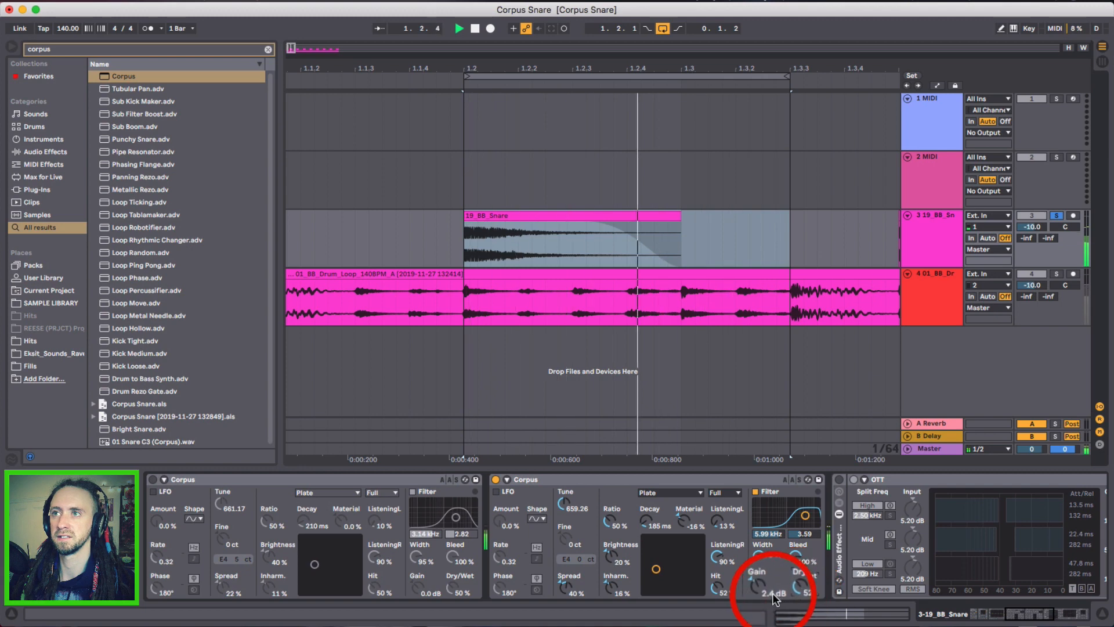
{"action": "key", "text": "space"}
Enable OTT after the second Corpus and go through OTT, EQ Eight and Glue Compressor at the end of the chain.
{"action": "scroll", "coordinate": [790, 545], "scroll_direction": "right", "scroll_amount": 4}
{"action": "scroll", "coordinate": [791, 548], "scroll_direction": "right", "scroll_amount": 9}
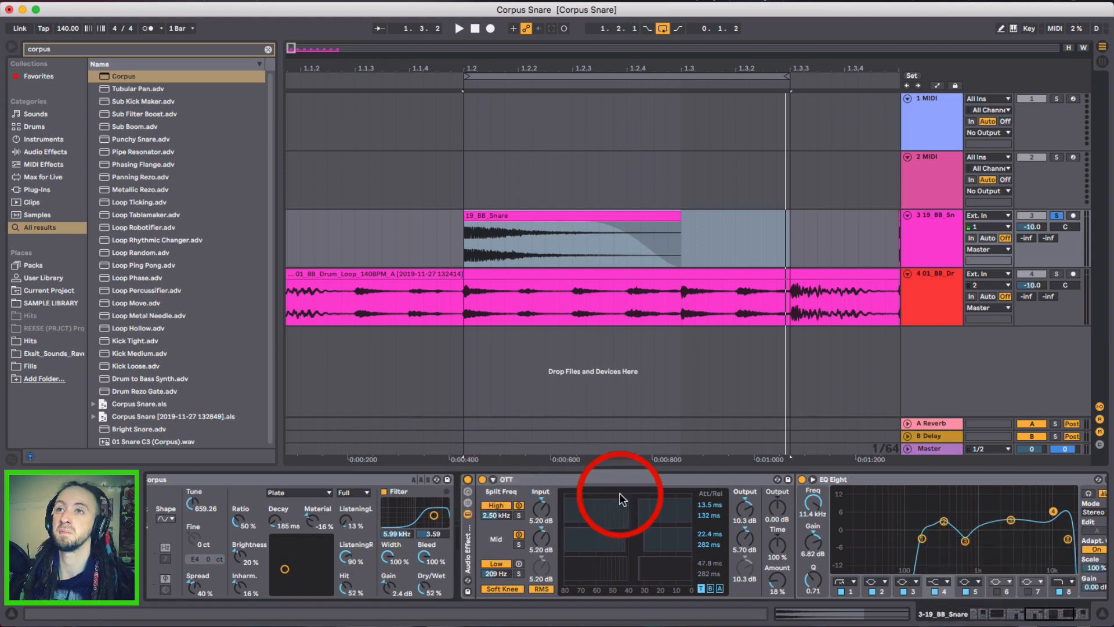
{"action": "left_click", "coordinate": [599, 482]}
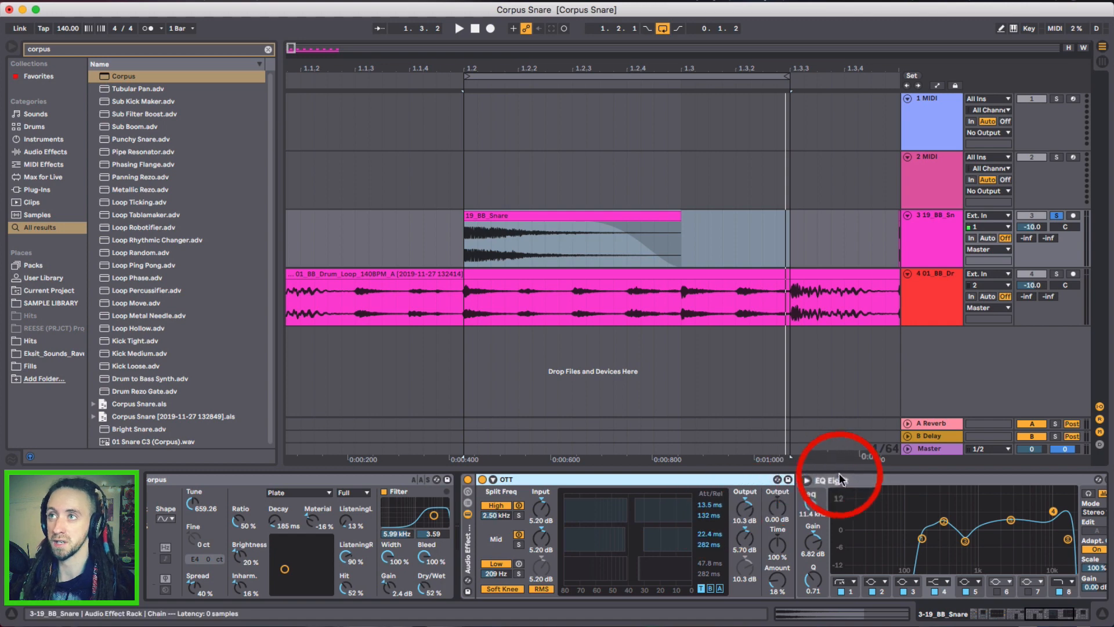
{"action": "left_click", "coordinate": [858, 479]}
{"action": "scroll", "coordinate": [754, 536], "scroll_direction": "right", "scroll_amount": 5}
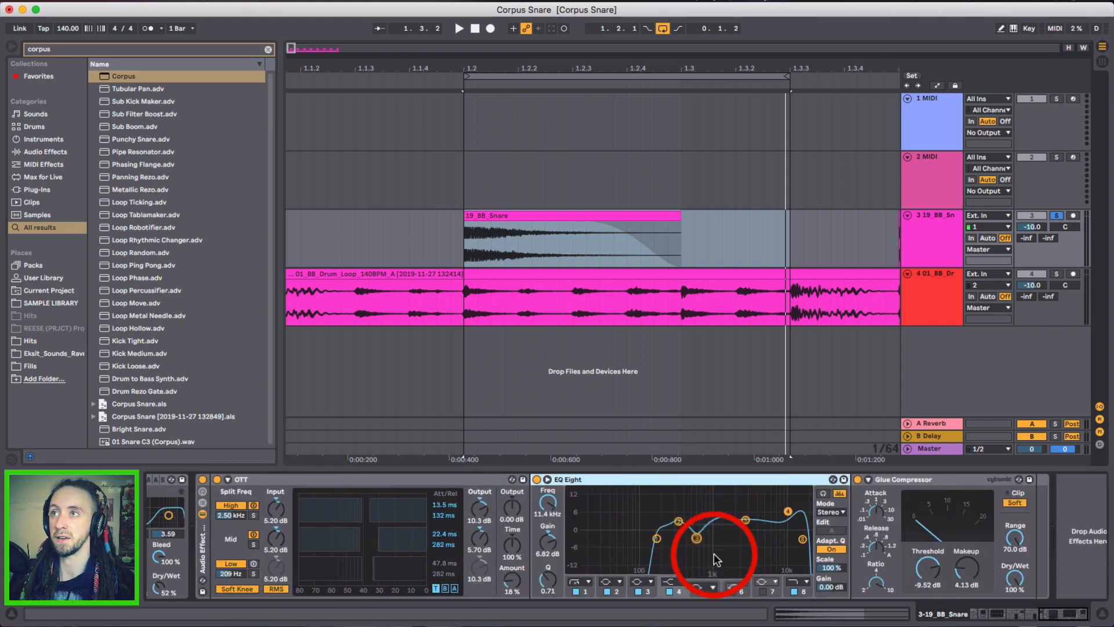
{"action": "left_click", "coordinate": [919, 481]}
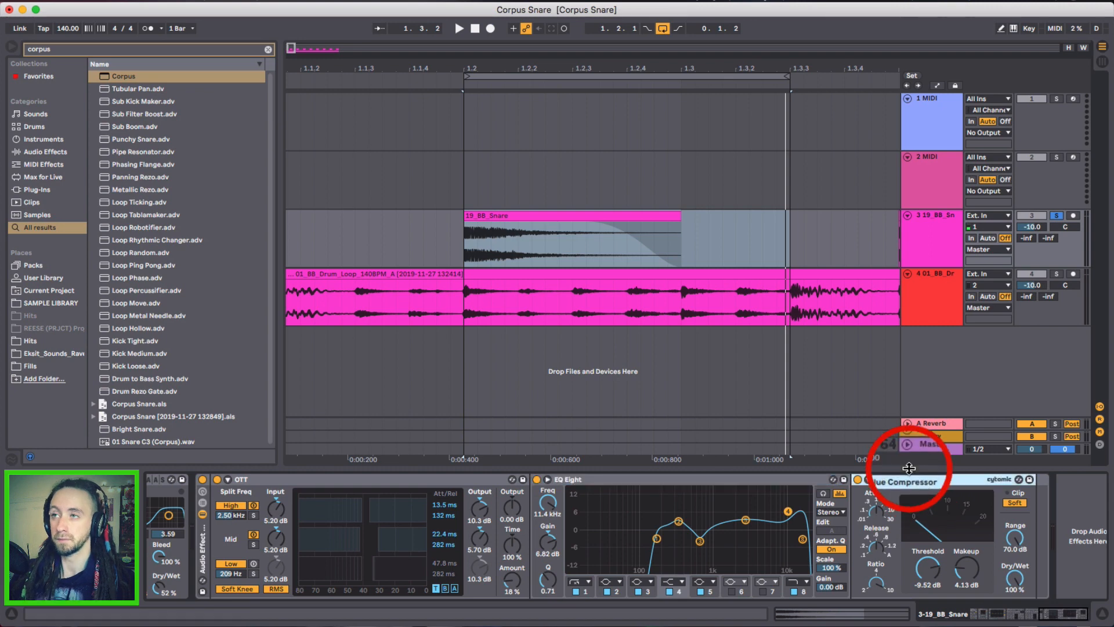
Search the browser for "eq" and insert a new EQ Eight between the existing EQ Eight and the Glue Compressor.
{"action": "key", "text": "super+f"}
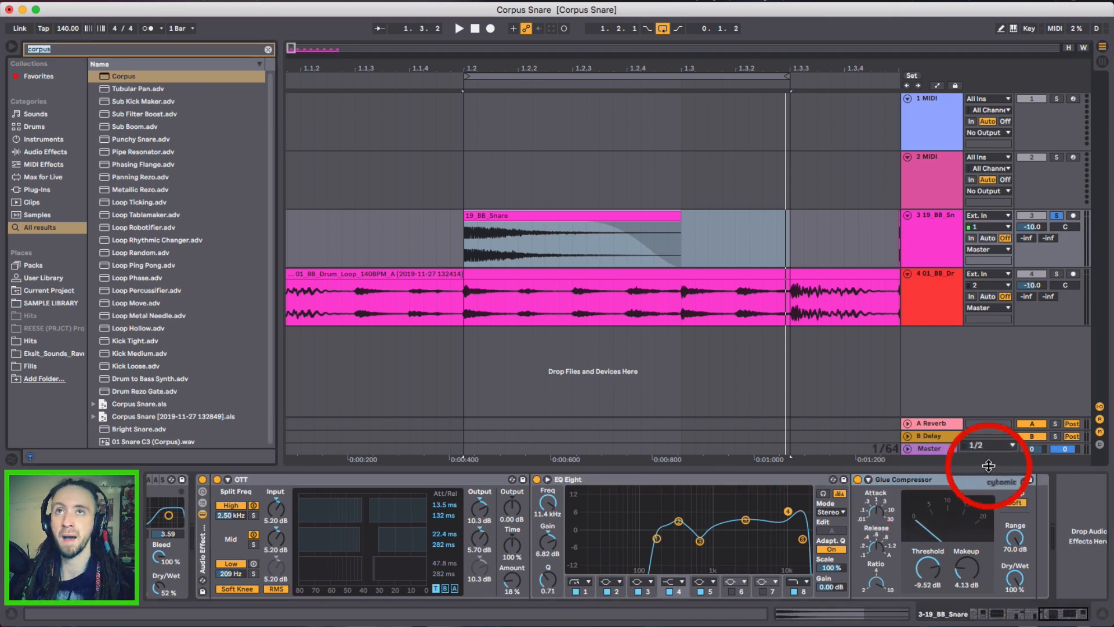
{"action": "type", "text": "eq"}
{"action": "left_click_drag", "start_coordinate": [122, 88], "coordinate": [855, 513]}
{"action": "right_click", "coordinate": [853, 481]}
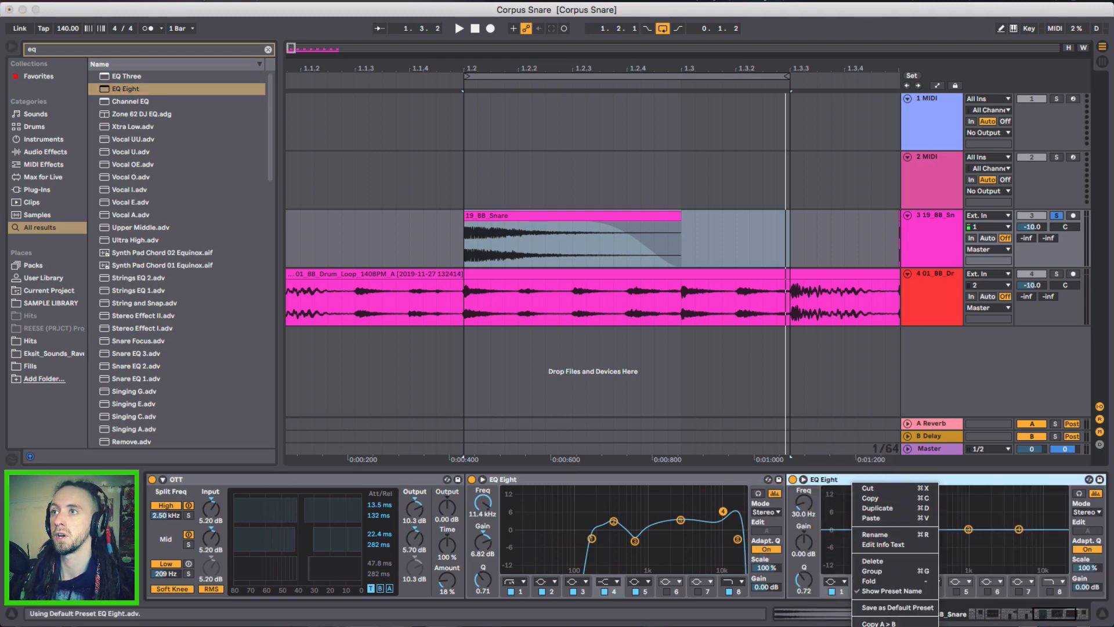
{"action": "left_click", "coordinate": [894, 625]}
{"action": "scroll", "coordinate": [750, 564], "scroll_direction": "left", "scroll_amount": 8}
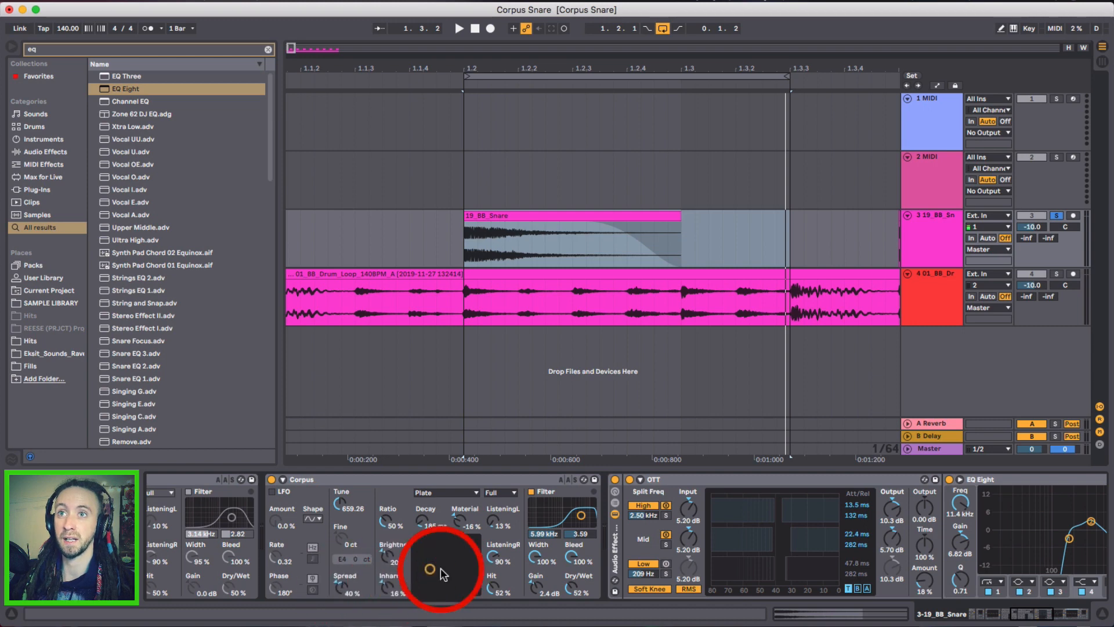
{"action": "scroll", "coordinate": [832, 540], "scroll_direction": "right", "scroll_amount": 10}
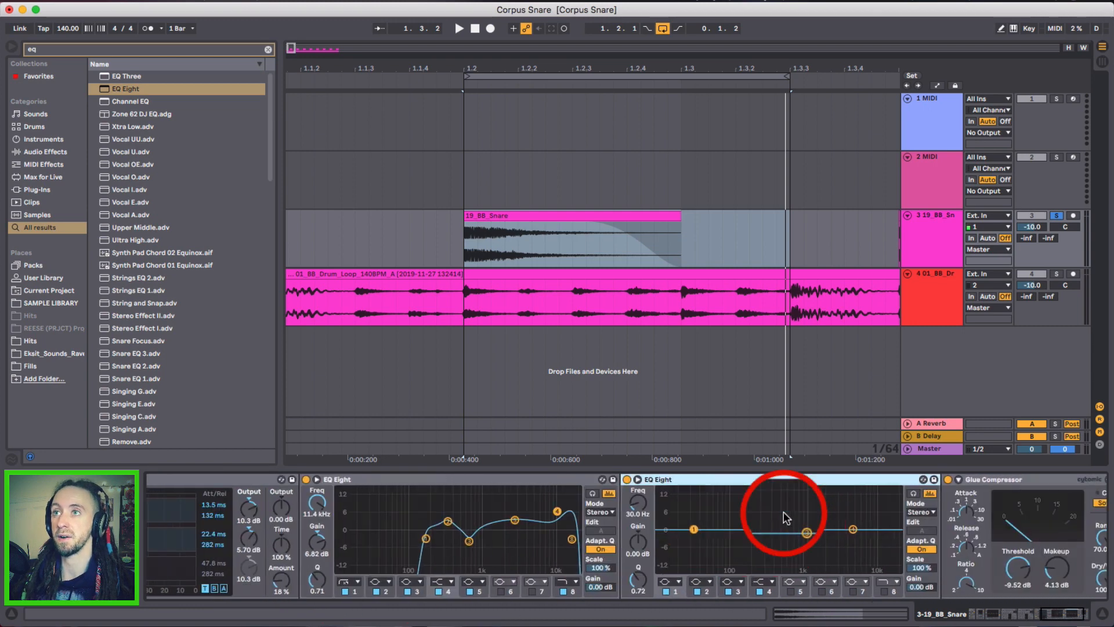
Switch the new EQ Eight to M/S mode and edit its side (S) channel.
{"action": "left_click", "coordinate": [784, 494]}
{"action": "left_click", "coordinate": [925, 513]}
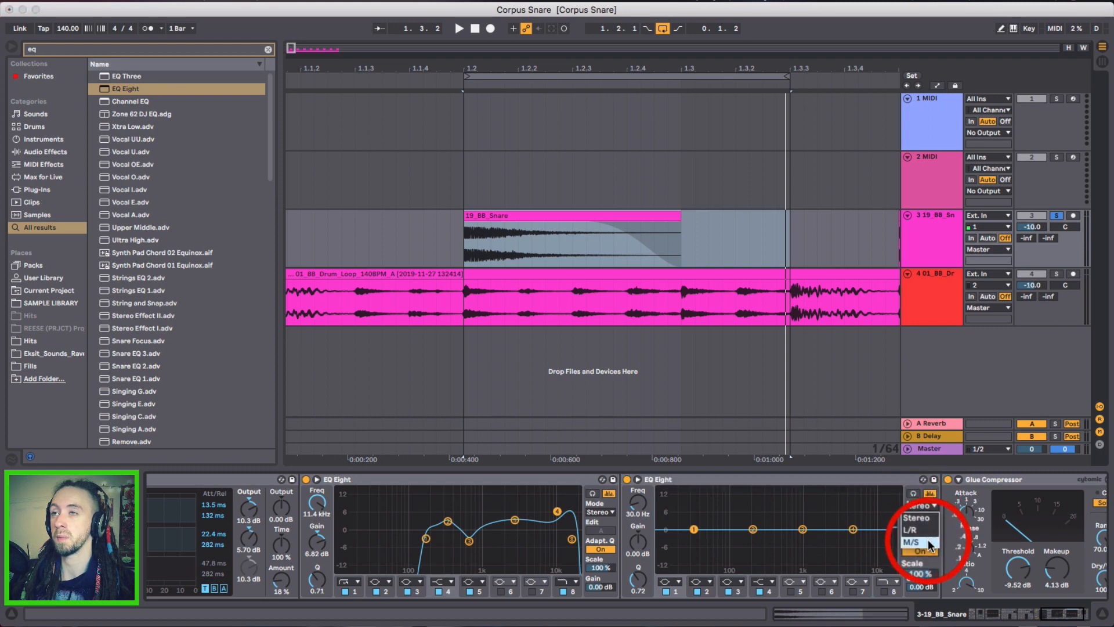
{"action": "left_click", "coordinate": [928, 539]}
{"action": "left_click", "coordinate": [921, 526]}
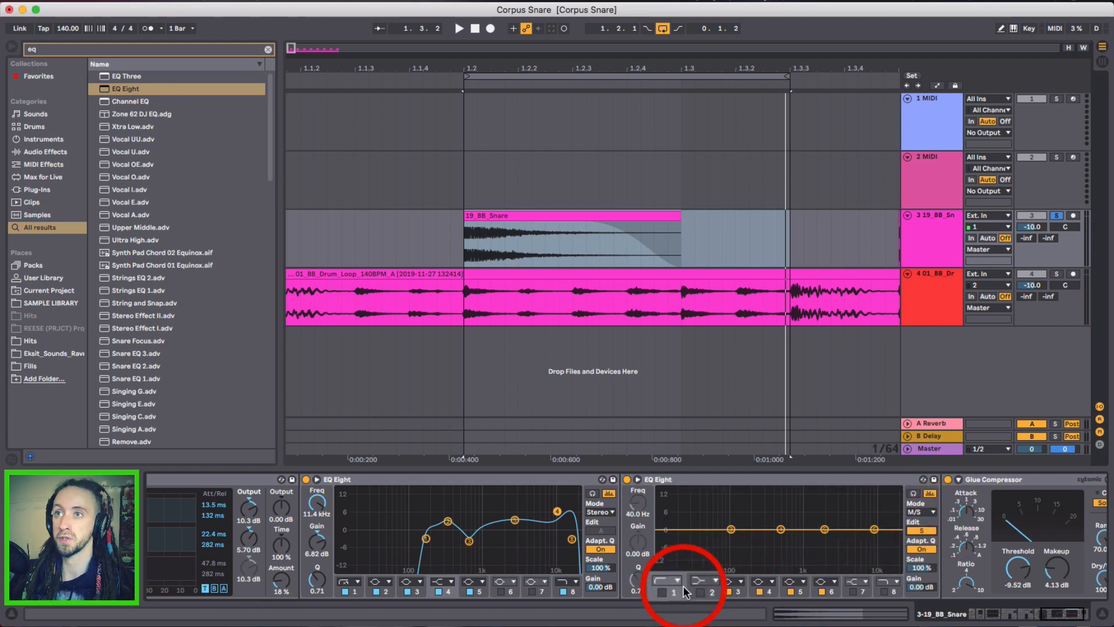
Enable band 1 as a low cut on the side channel and set its frequency to 435 Hz.
{"action": "left_click", "coordinate": [665, 592]}
{"action": "left_click_drag", "start_coordinate": [703, 538], "coordinate": [738, 510]}
{"action": "left_click", "coordinate": [695, 480]}
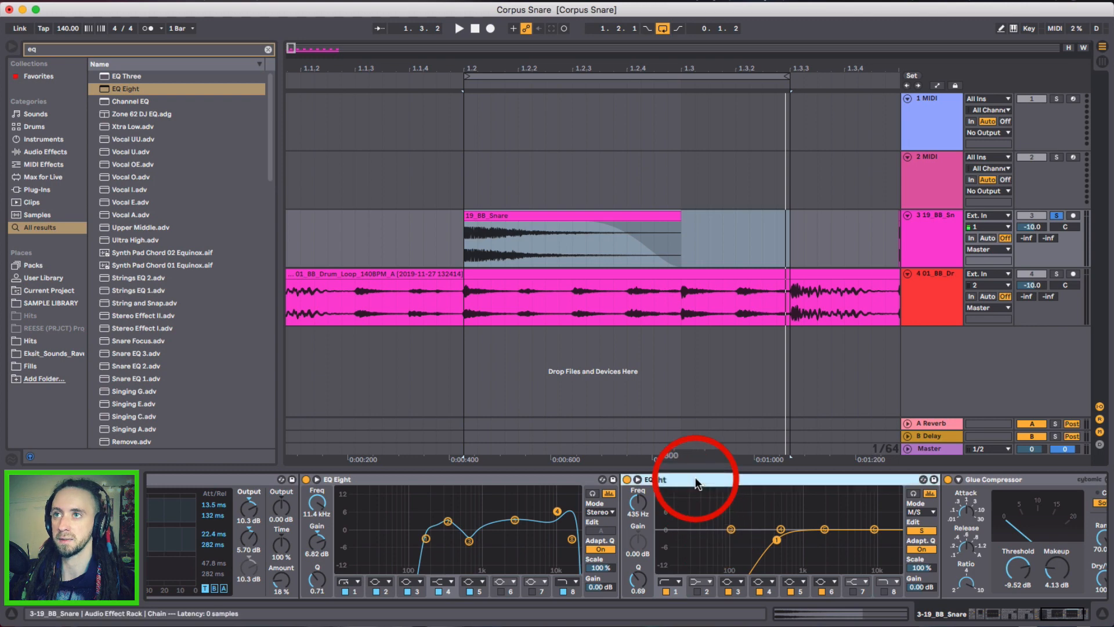
Compare the snare with the side EQ bypassed and enabled during playback, and lower the low cut to 337 Hz.
{"action": "key", "text": "space"}
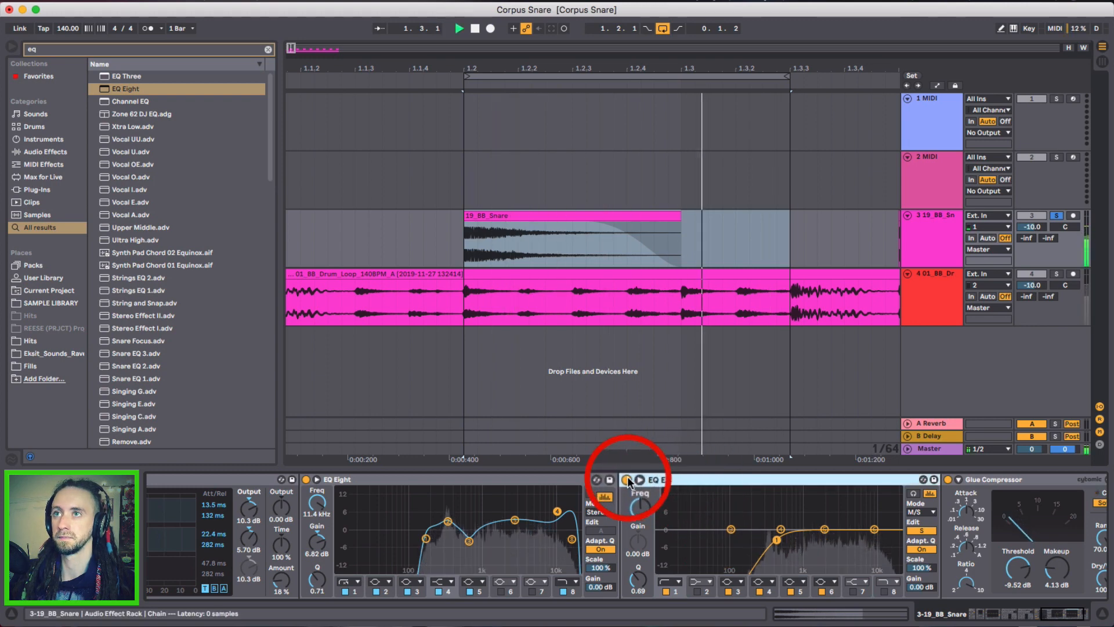
{"action": "left_click", "coordinate": [626, 480]}
{"action": "left_click", "coordinate": [626, 479]}
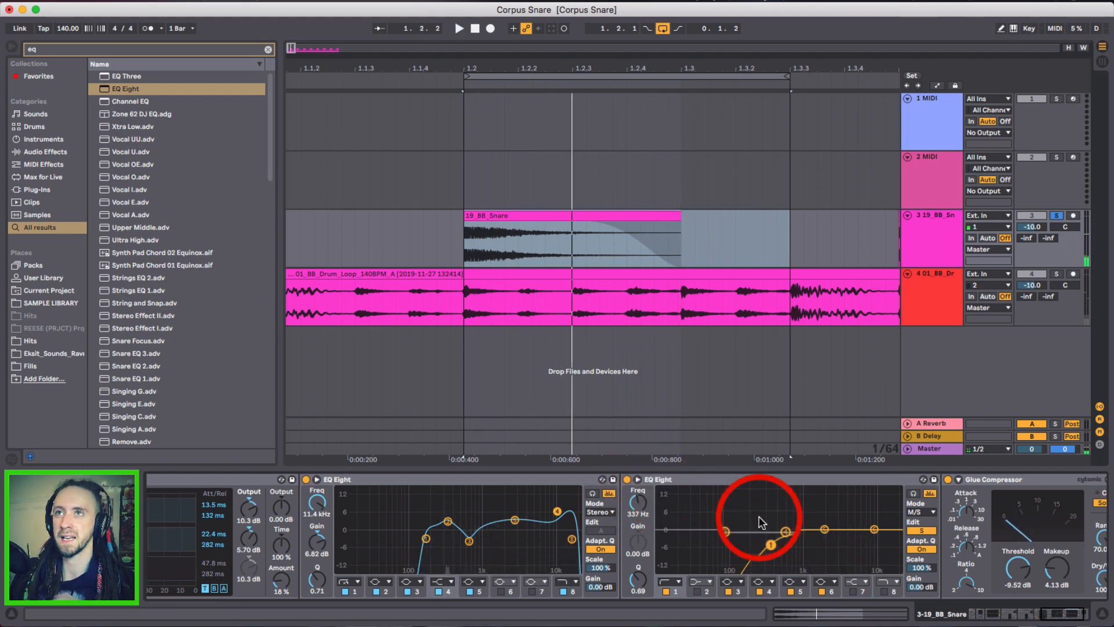
Set the arrangement loop to the full drum loop clip and turn off the snare track's solo.
{"action": "left_click_drag", "start_coordinate": [499, 65], "coordinate": [338, 69]}
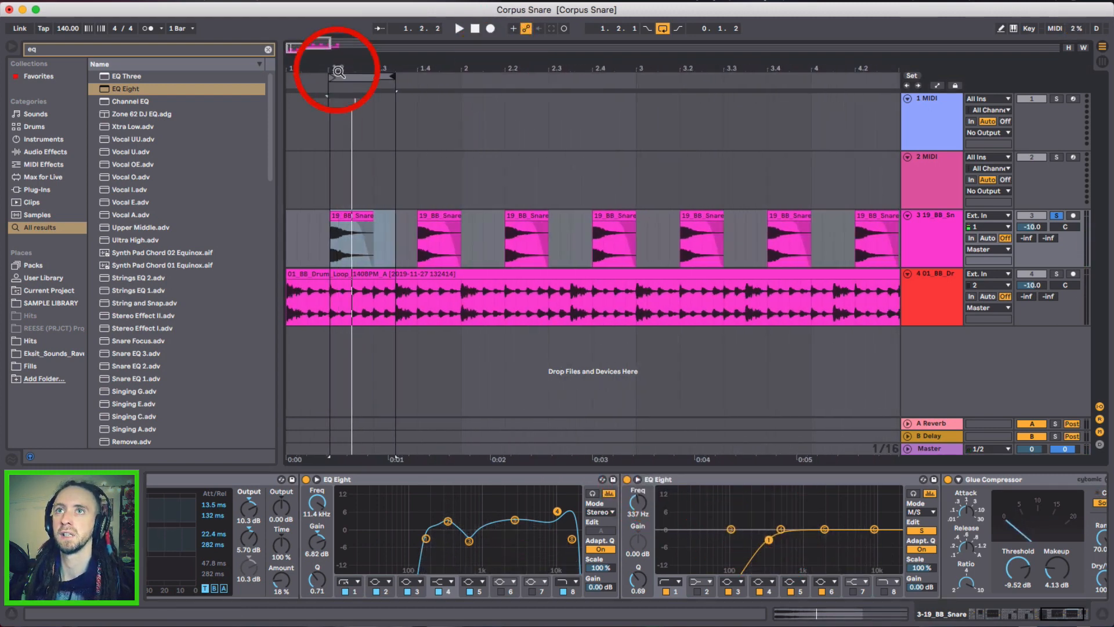
{"action": "left_click", "coordinate": [309, 275]}
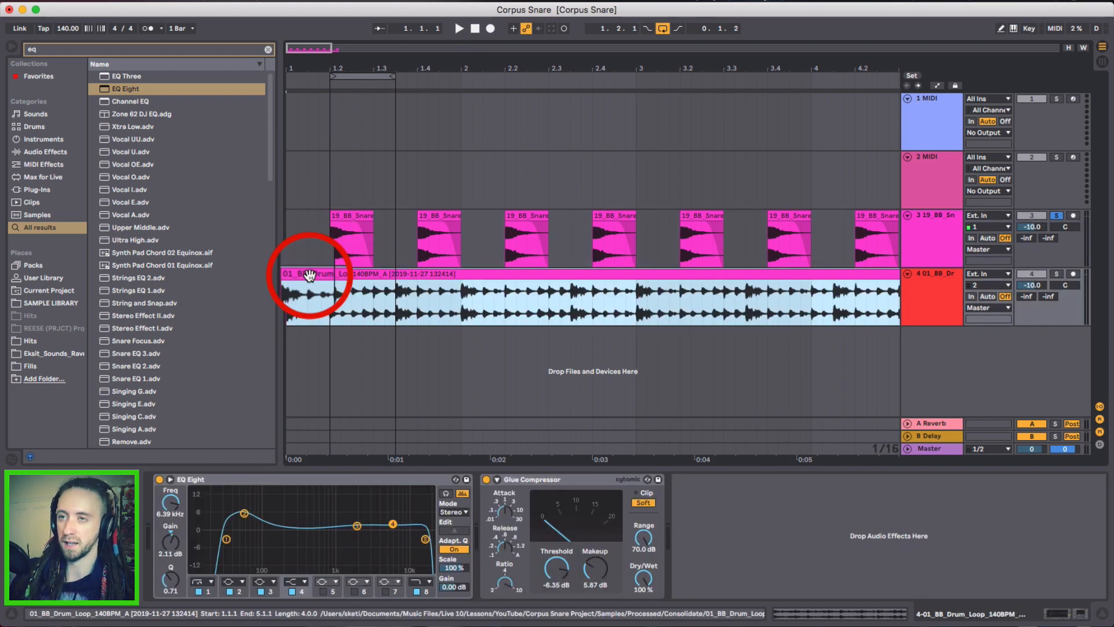
{"action": "key", "text": "super+l"}
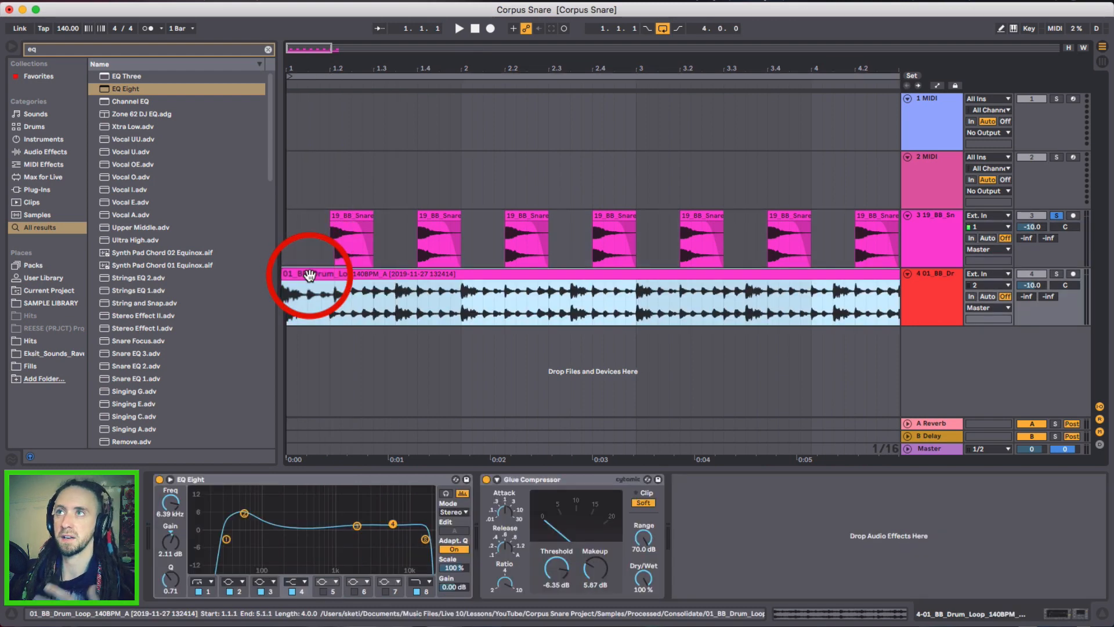
{"action": "left_click", "coordinate": [1057, 216]}
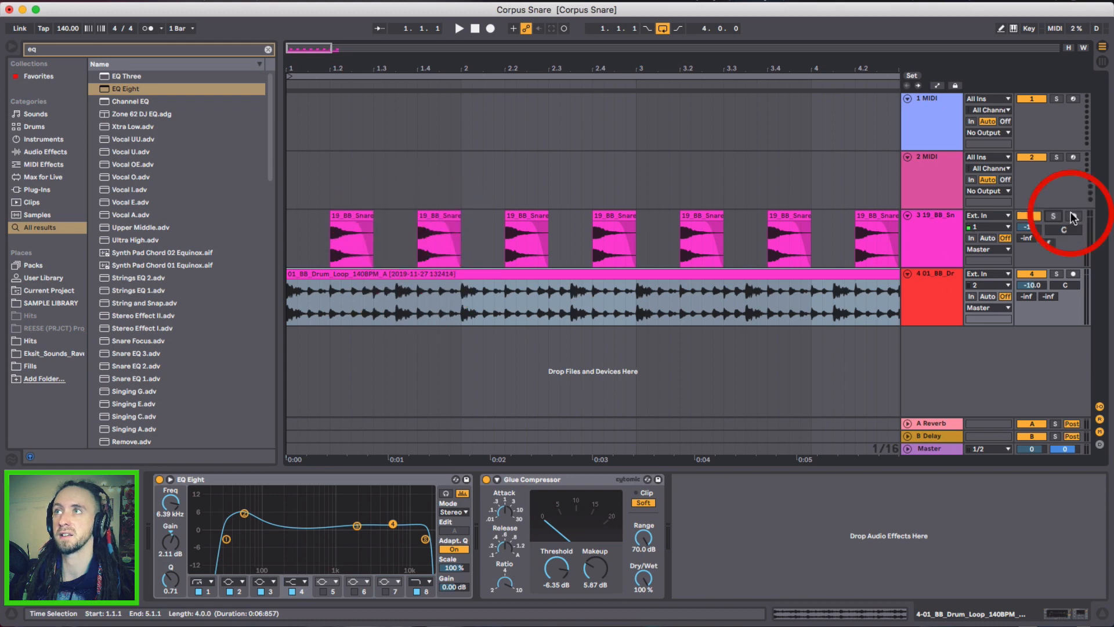
Audition the drum loop track on its own in solo, stop playback and turn its solo off again.
{"action": "left_click", "coordinate": [295, 275]}
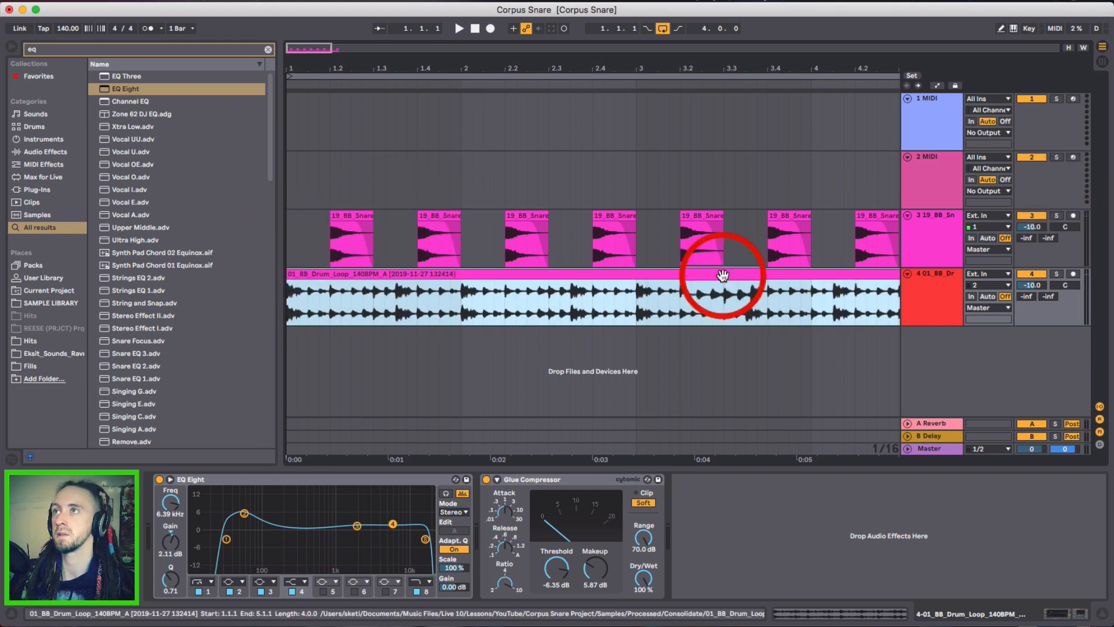
{"action": "left_click", "coordinate": [1060, 272]}
{"action": "key", "text": "space"}
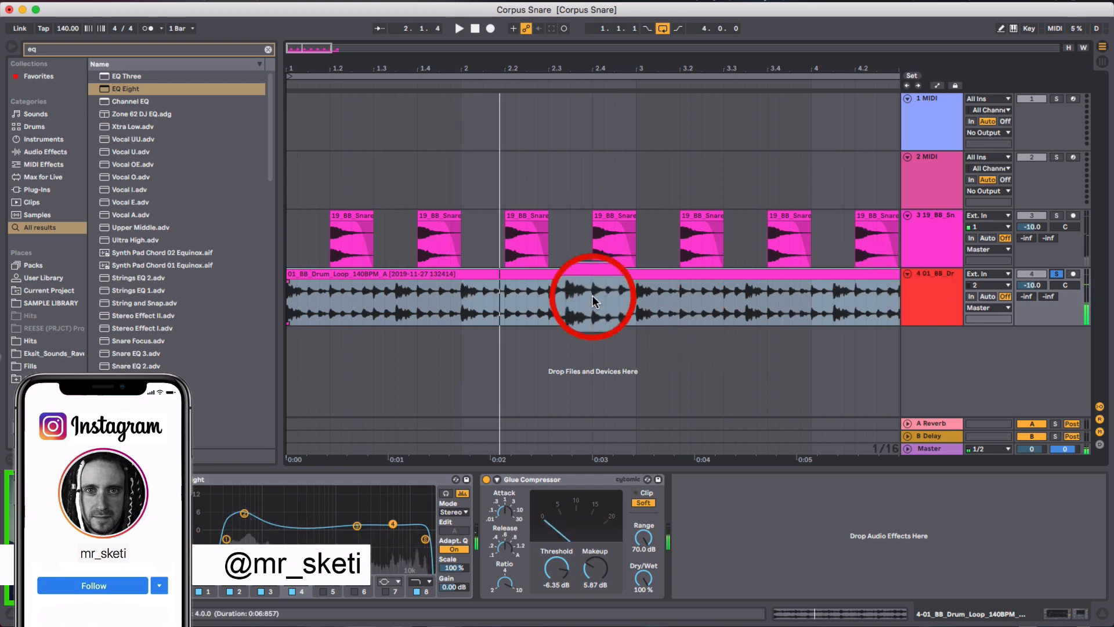
{"action": "key", "text": "space"}
{"action": "left_click", "coordinate": [1055, 276]}
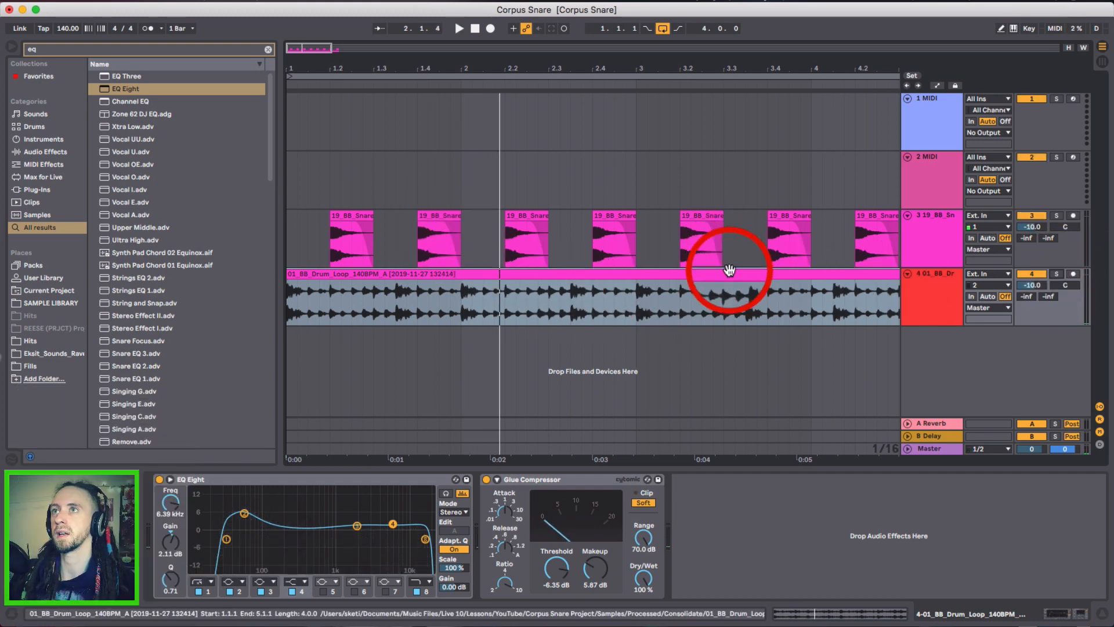
Turn off arrangement looping and play the processed snare together with the drum loop from the clip's start.
{"action": "left_click", "coordinate": [731, 275]}
{"action": "key", "text": "space"}
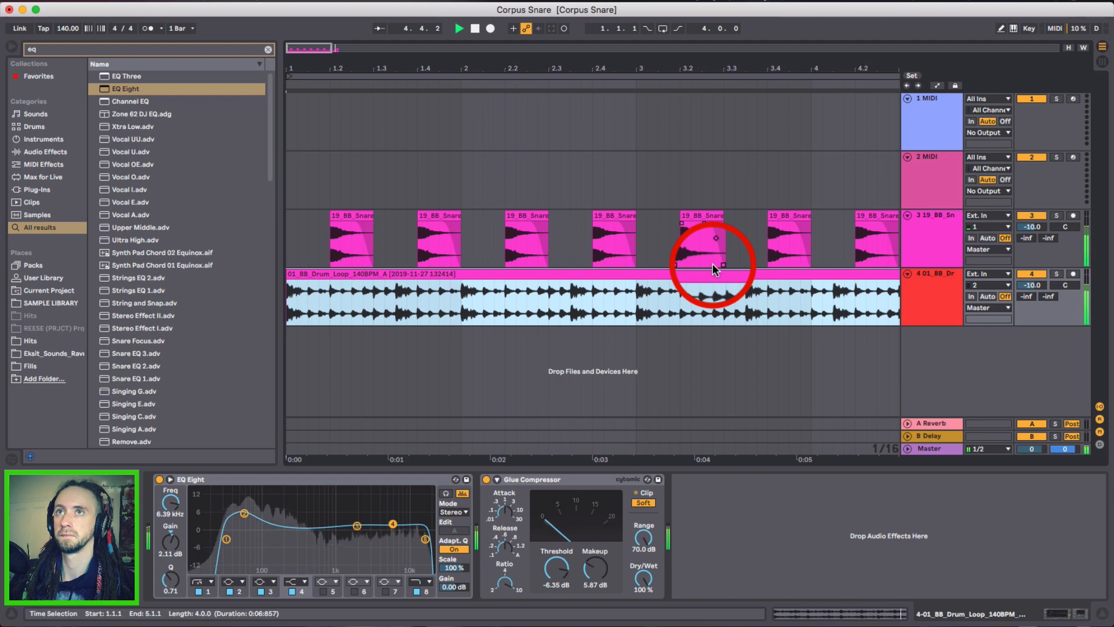
{"action": "key", "text": "space"}
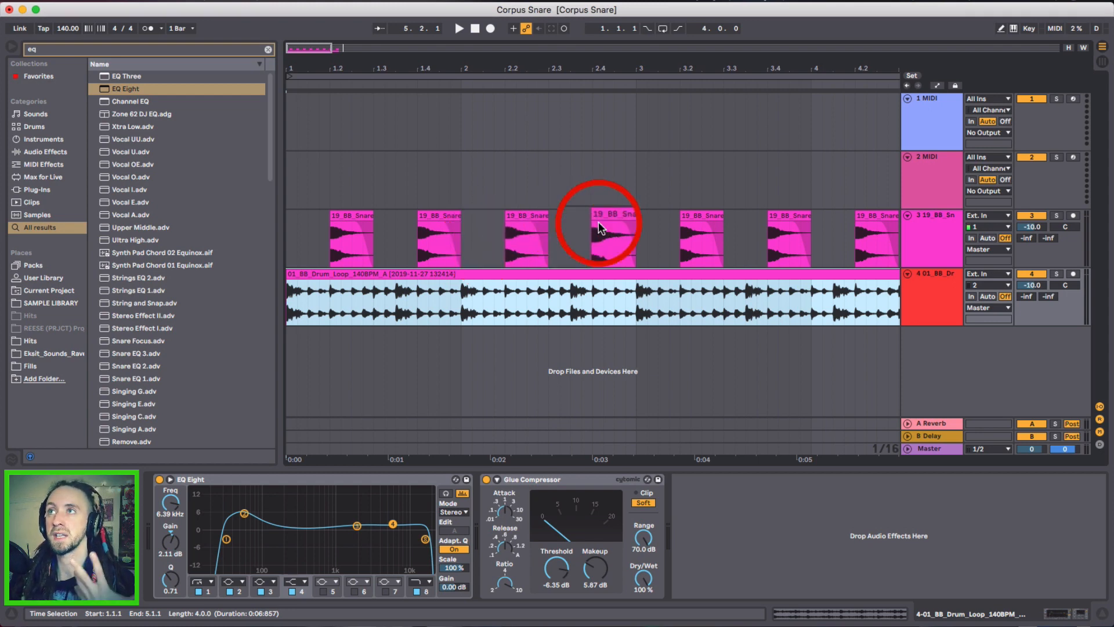
Show the snare track's device chain again and review it back from the side EQ to the second Corpus.
{"action": "left_click", "coordinate": [925, 236]}
{"action": "left_click", "coordinate": [352, 215]}
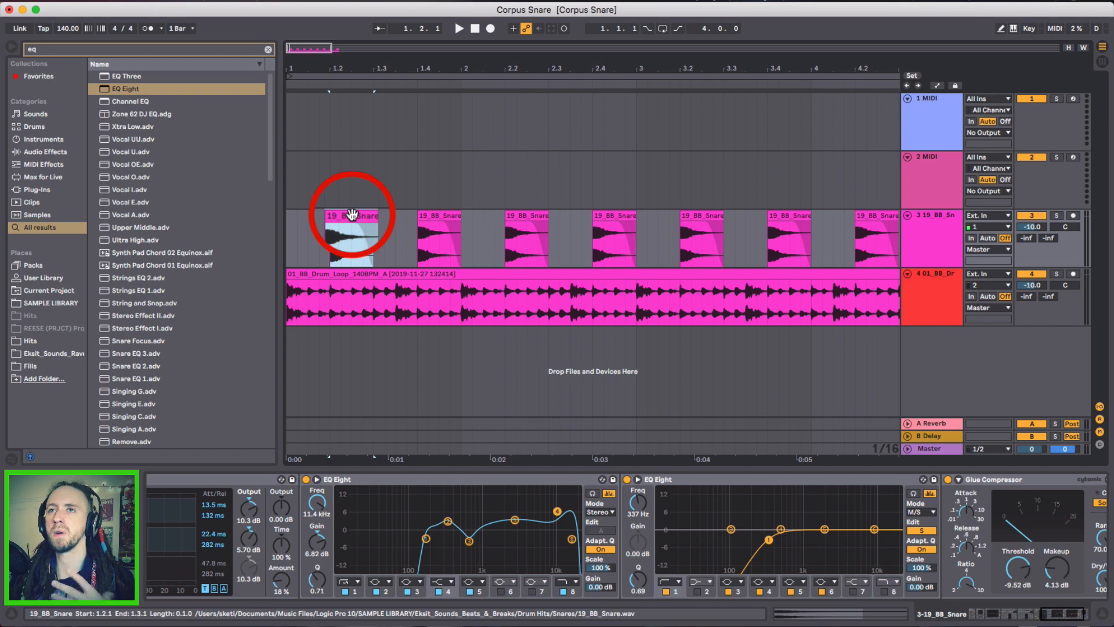
{"action": "scroll", "coordinate": [477, 531], "scroll_direction": "left", "scroll_amount": 5}
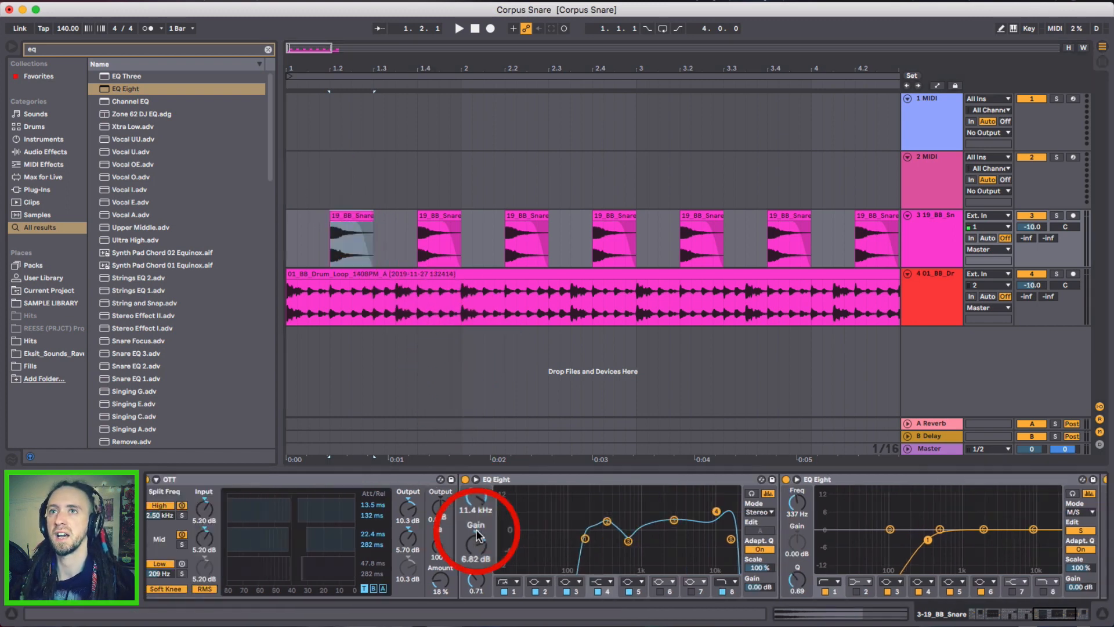
{"action": "scroll", "coordinate": [431, 520], "scroll_direction": "left", "scroll_amount": 5}
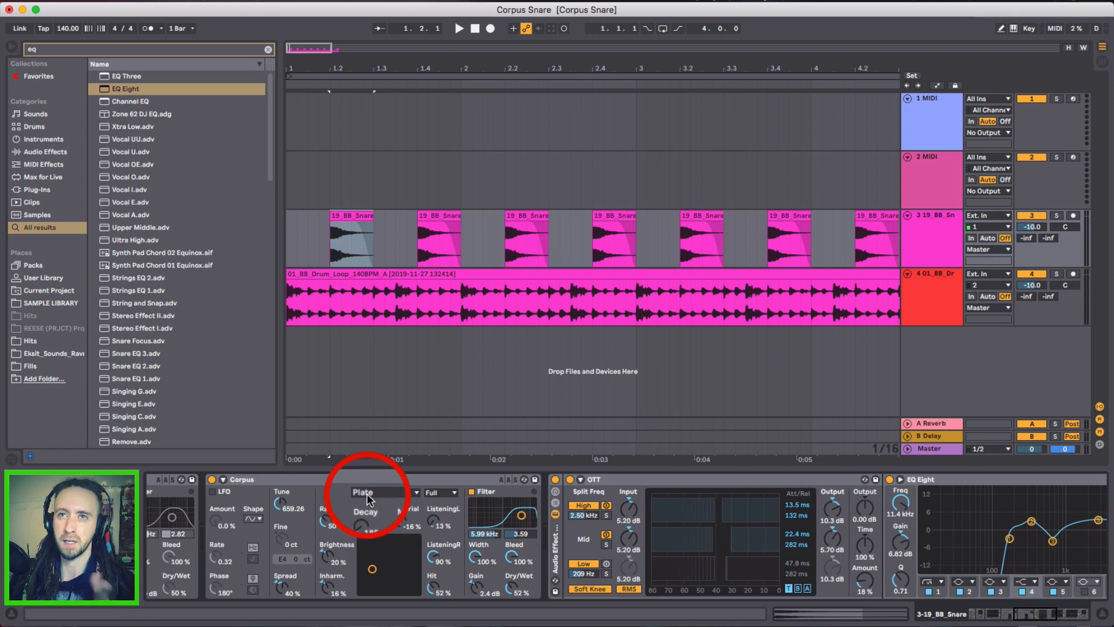
{"action": "left_click", "coordinate": [398, 485]}
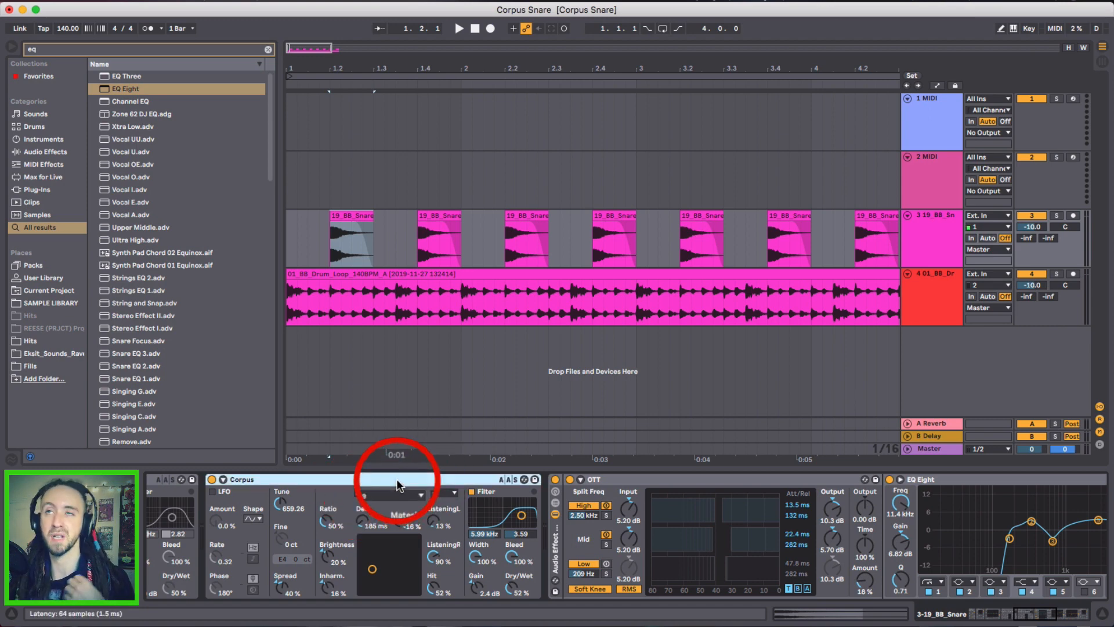